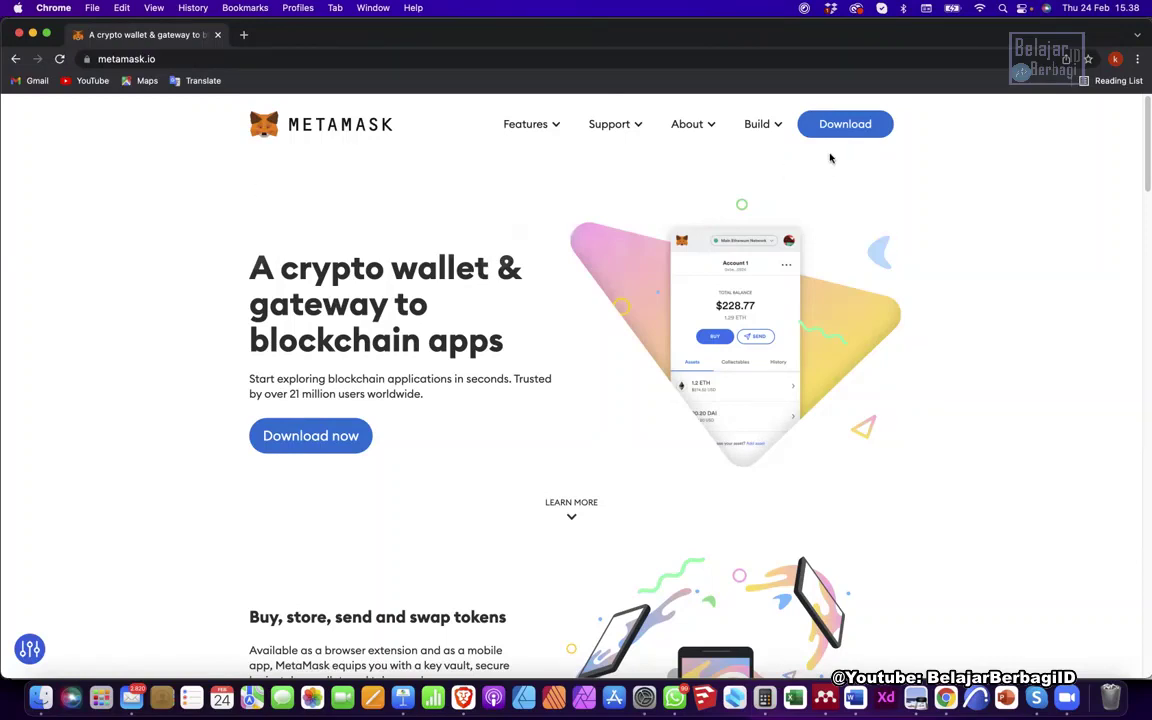
Go to metamask.io's download page and open the 'Install MetaMask for Chrome' Web Store listing.
click(1115, 59)
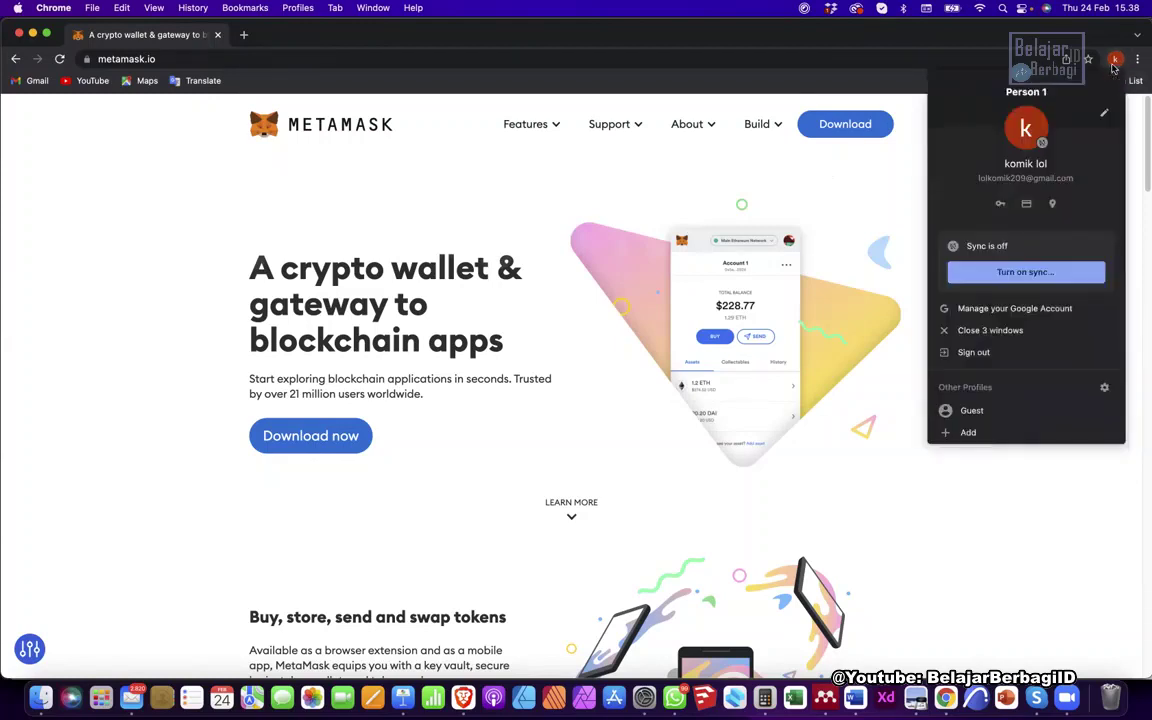
click(1115, 59)
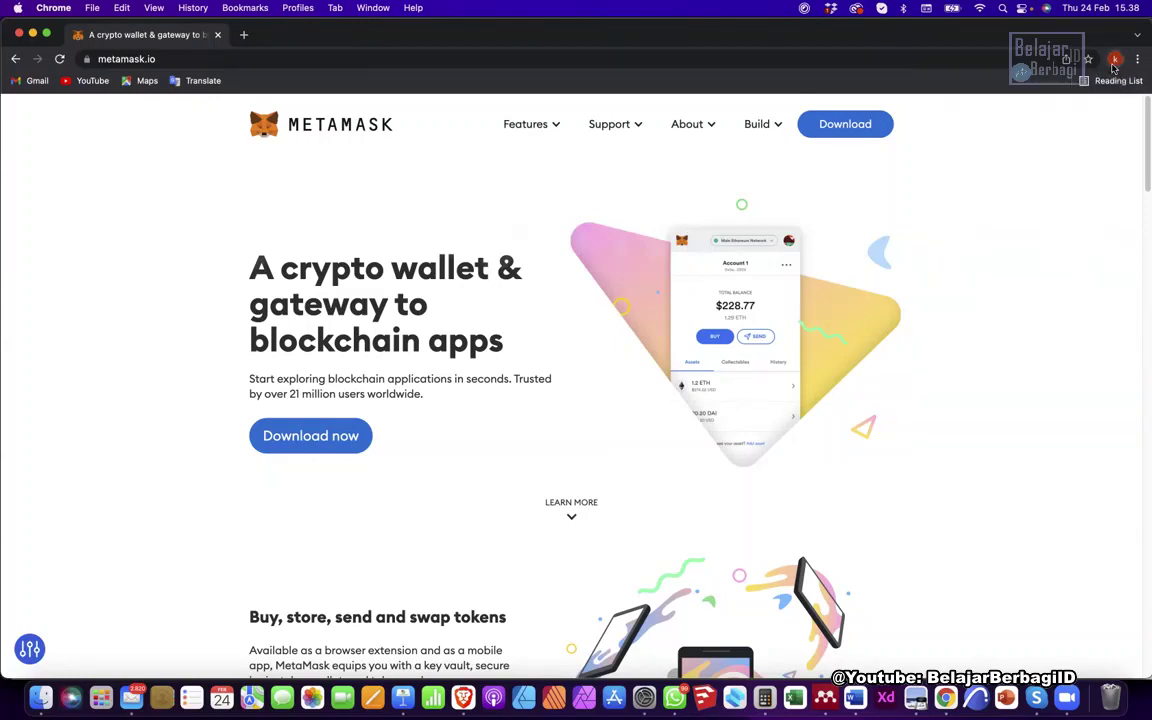
click(823, 130)
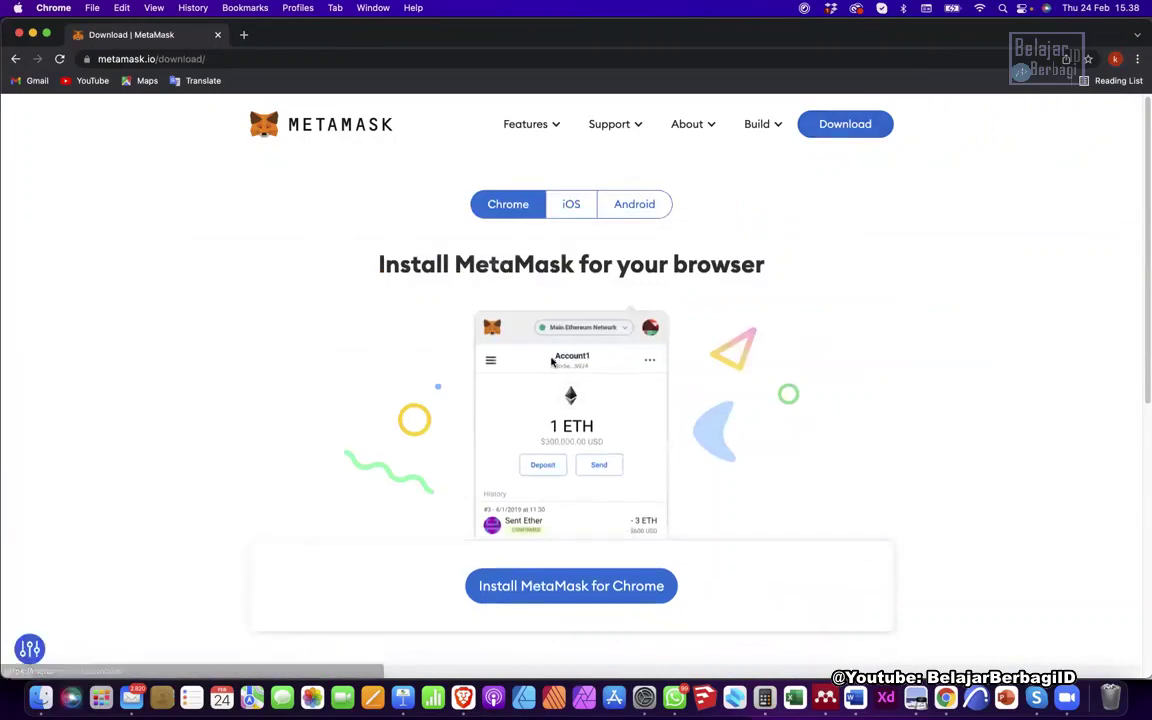
scroll(552, 362, down, 2)
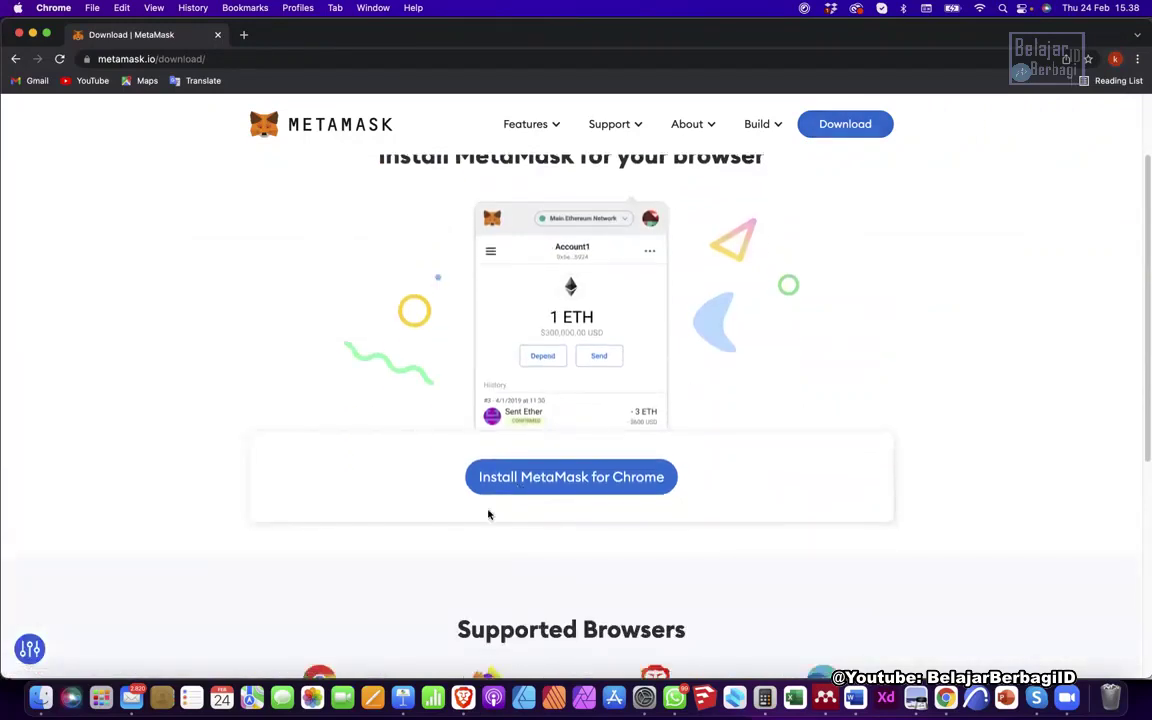
scroll(510, 495, down, 5)
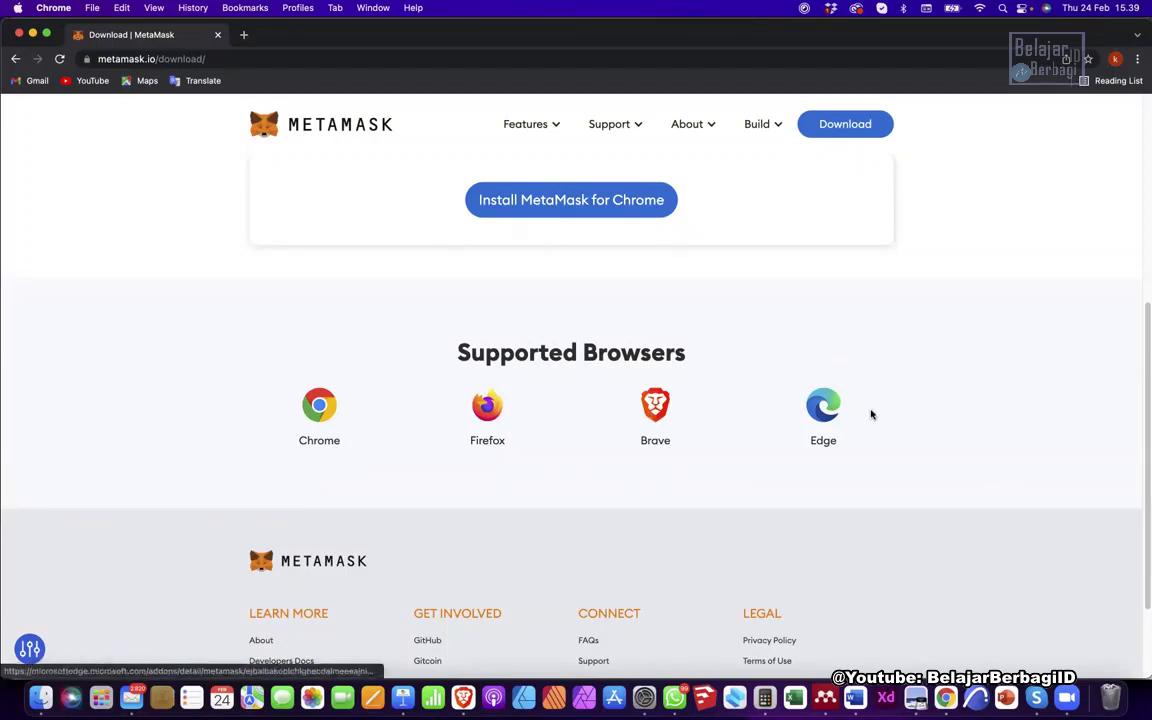
scroll(731, 393, up, 2)
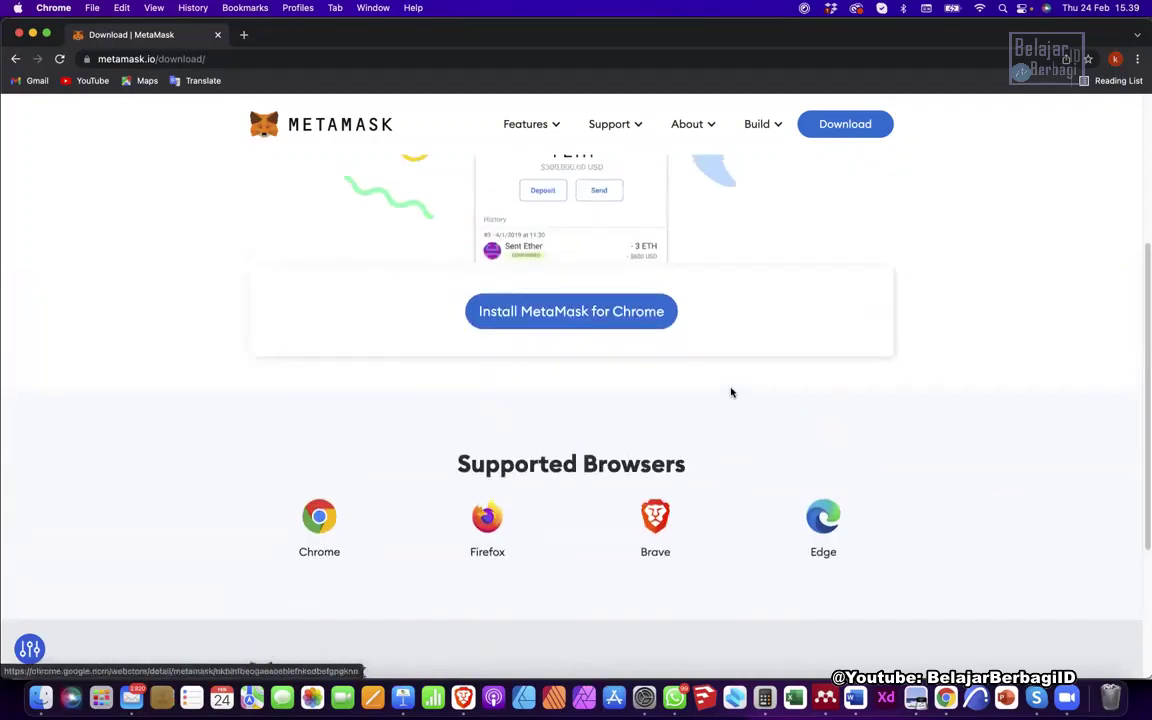
scroll(731, 393, up, 2)
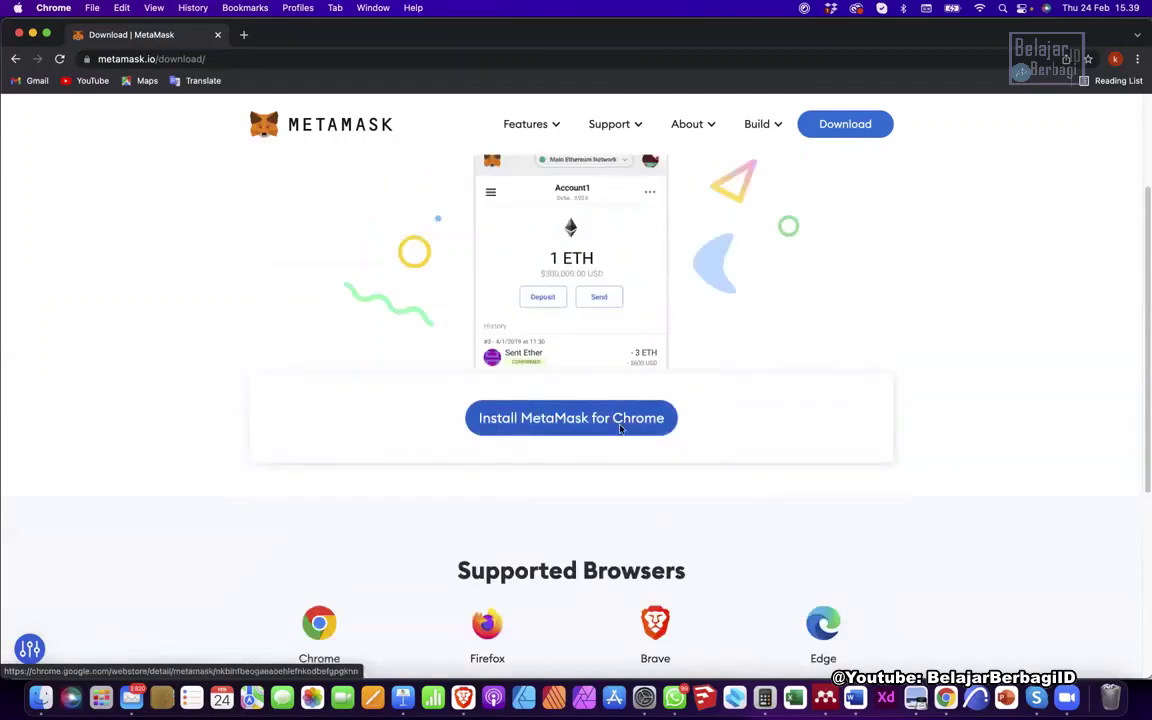
click(620, 428)
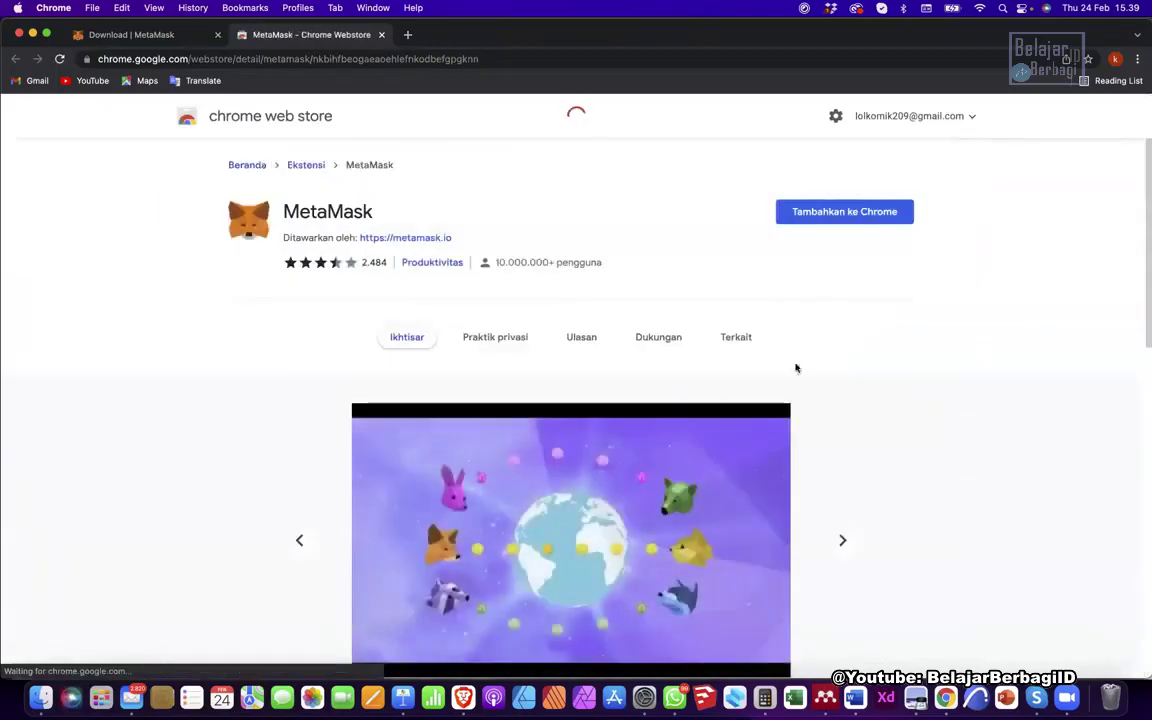
Add the MetaMask extension to Chrome via 'Tambahkan ke Chrome' and confirm 'Add extension'.
click(818, 222)
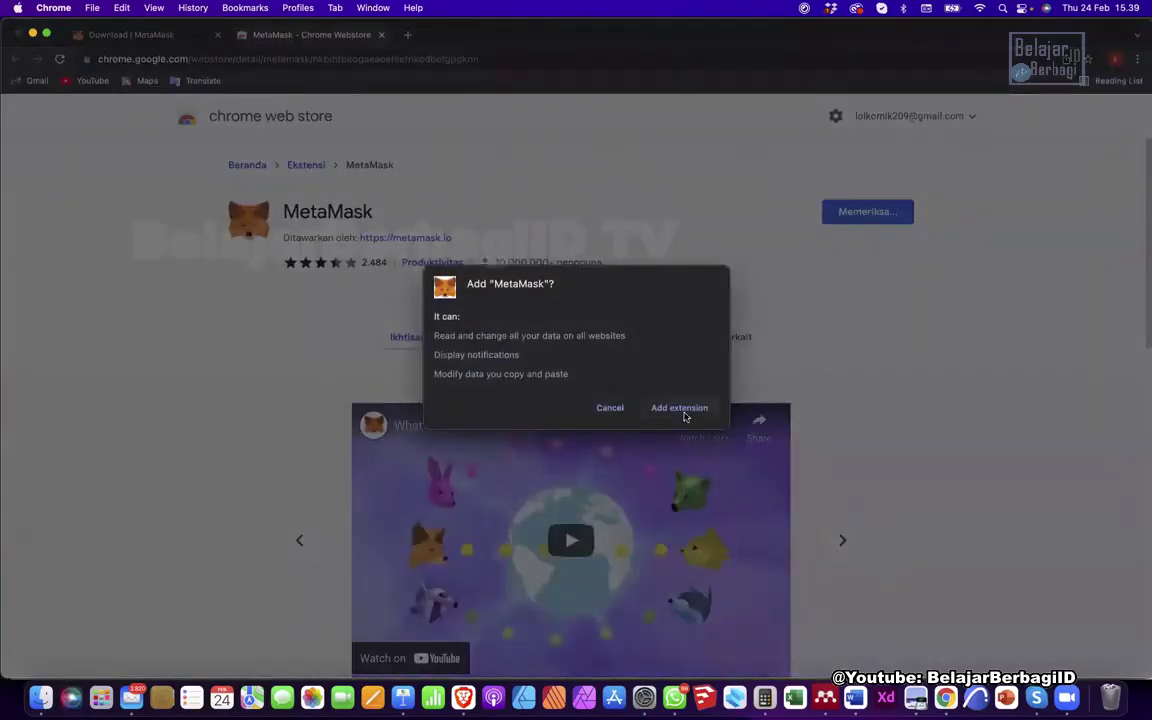
click(684, 410)
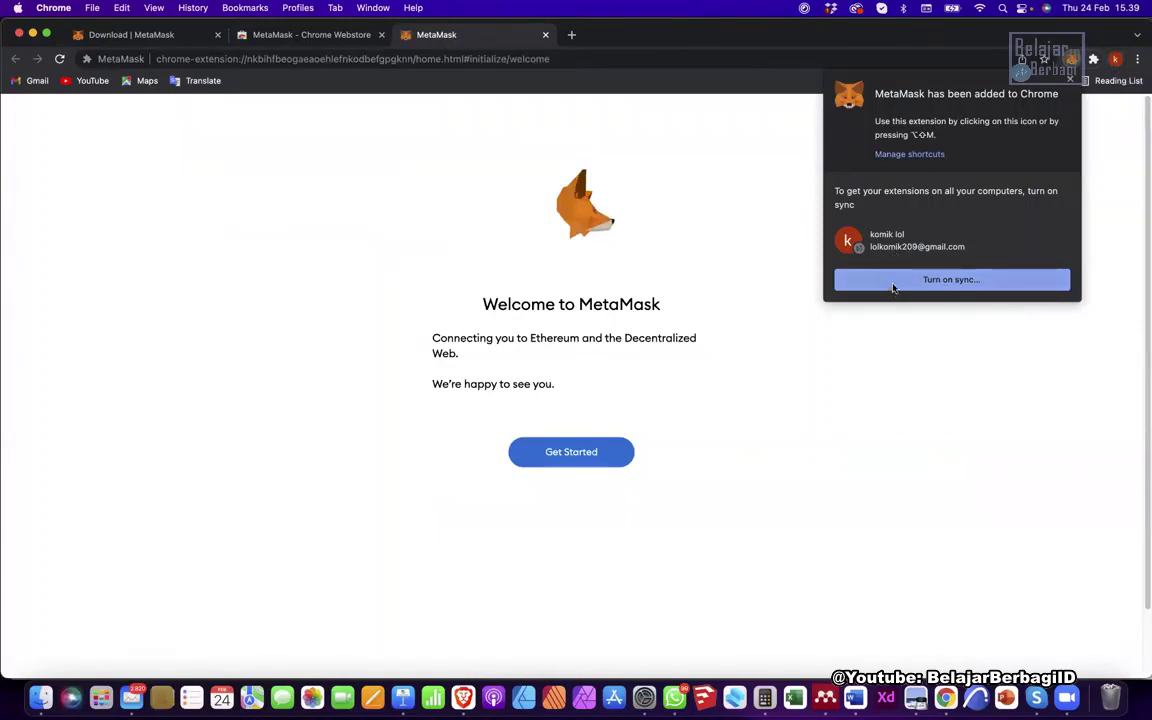
Turn on Chrome sync for the signed-in profile with 'Yes, I'm in'.
click(895, 282)
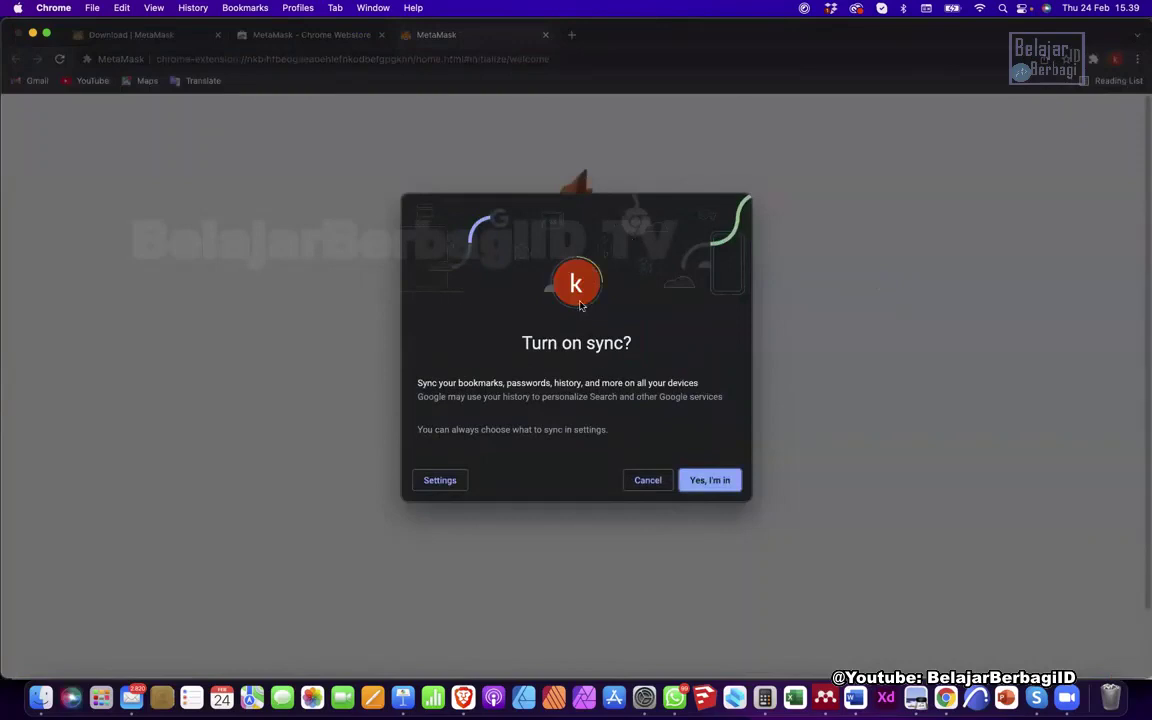
click(702, 482)
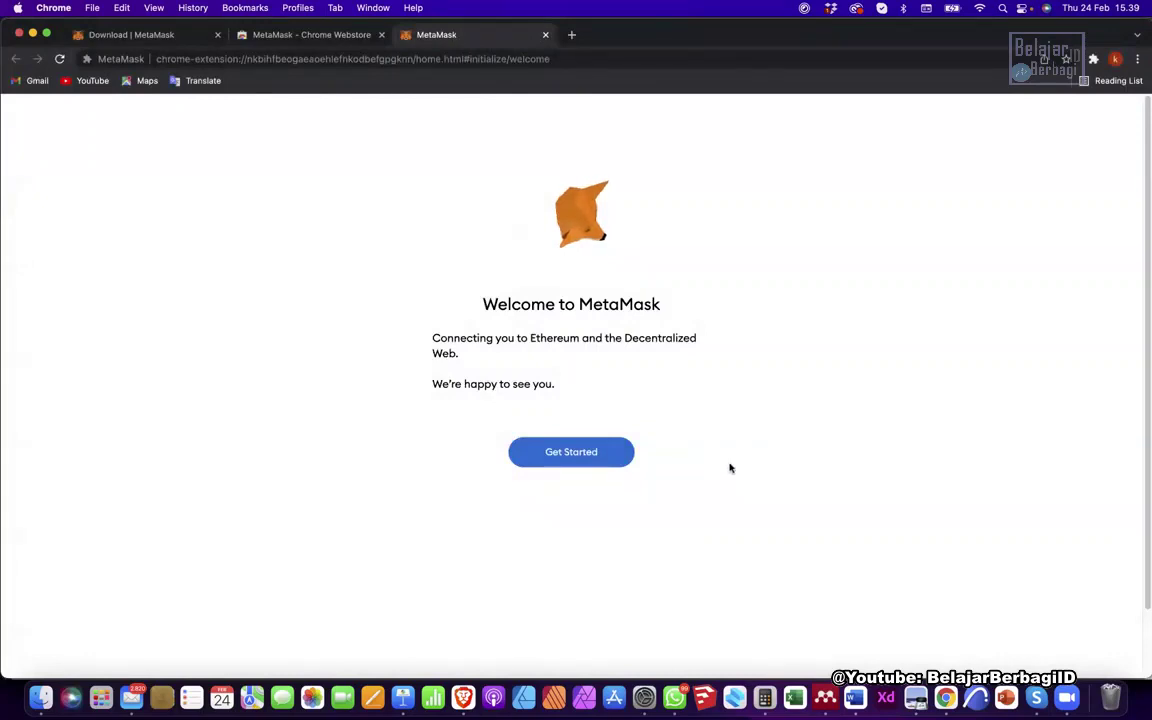
Choose Get Started, then Create a Wallet, and agree to share anonymous usage data.
click(568, 456)
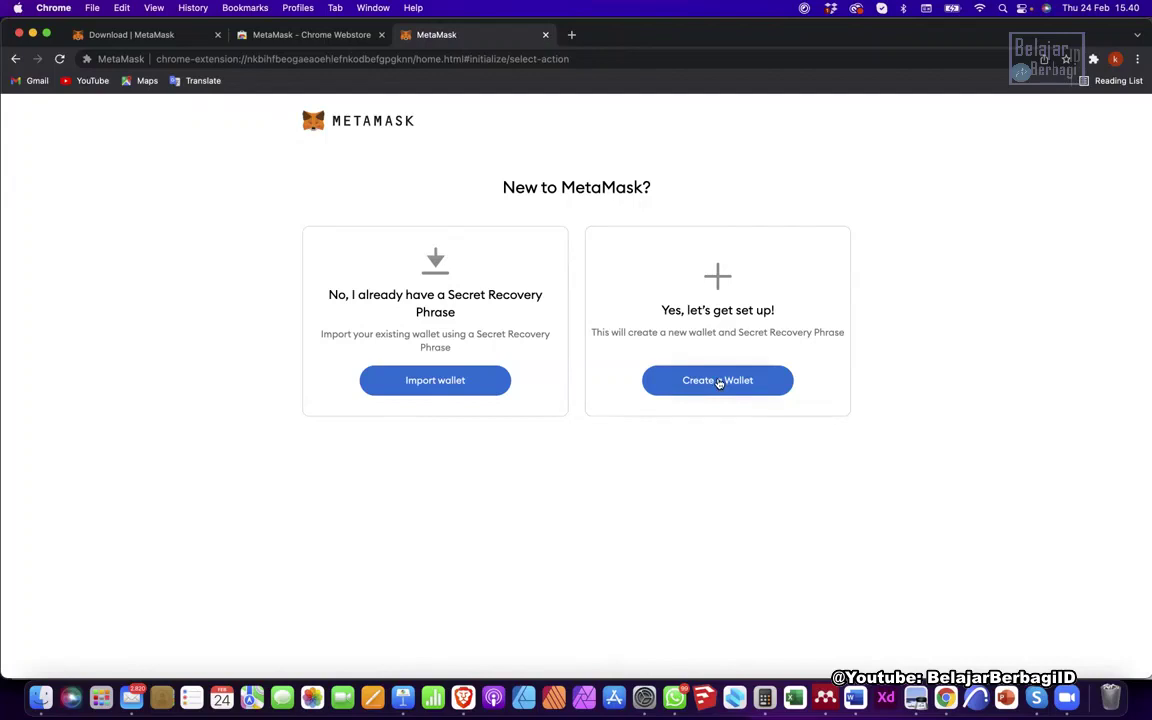
click(718, 381)
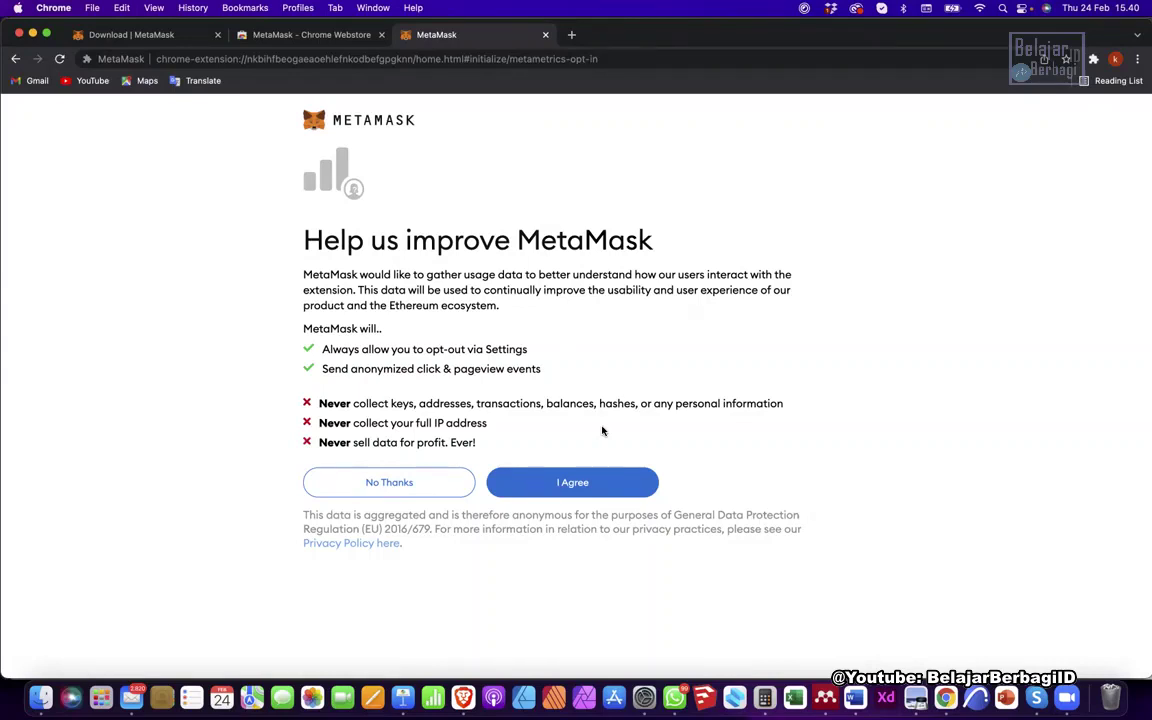
click(579, 481)
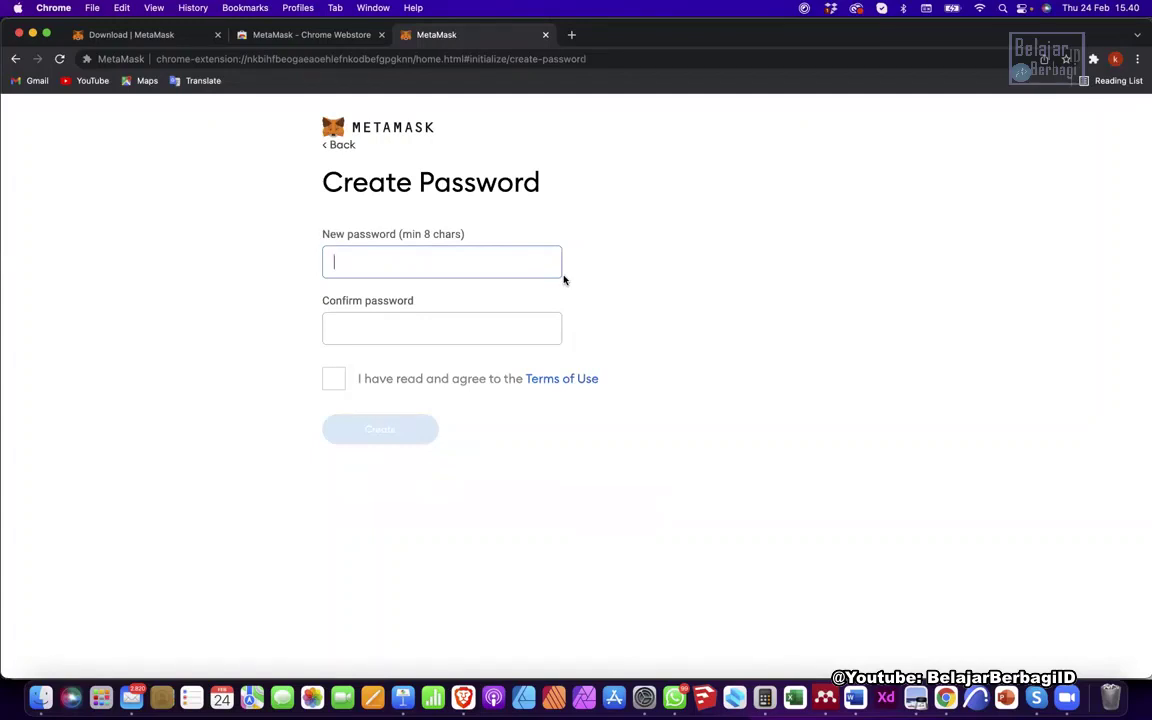
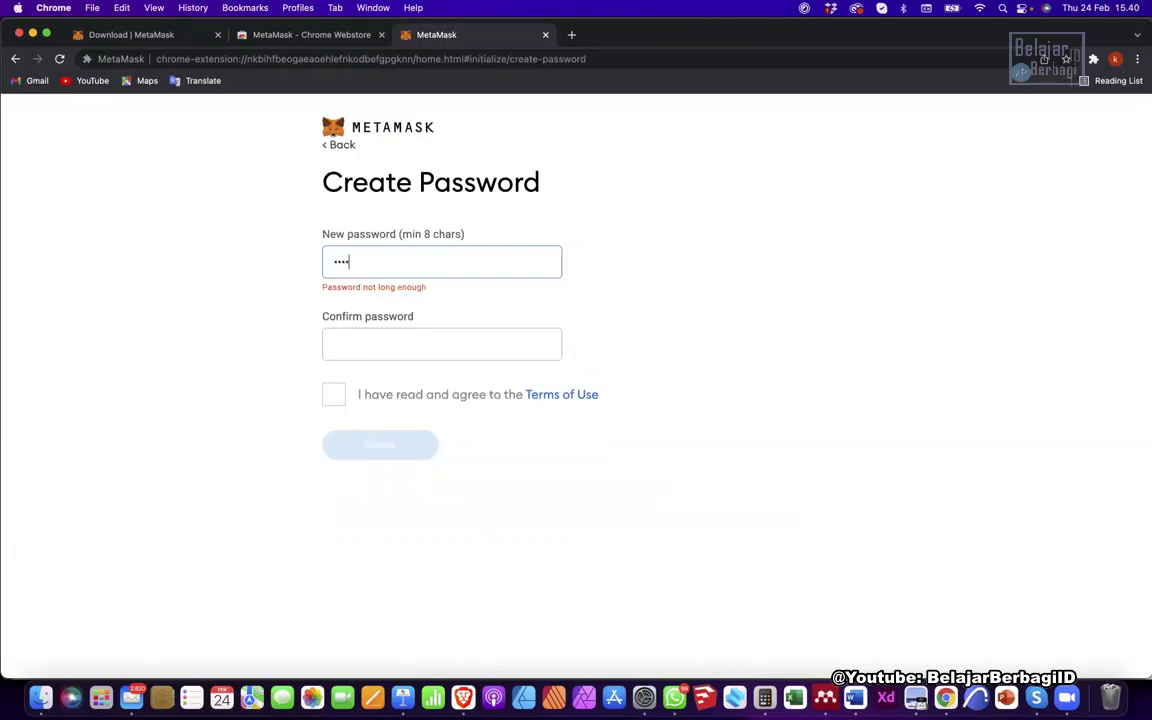
Enter and confirm the new wallet password and accept the Terms of Use.
click(494, 327)
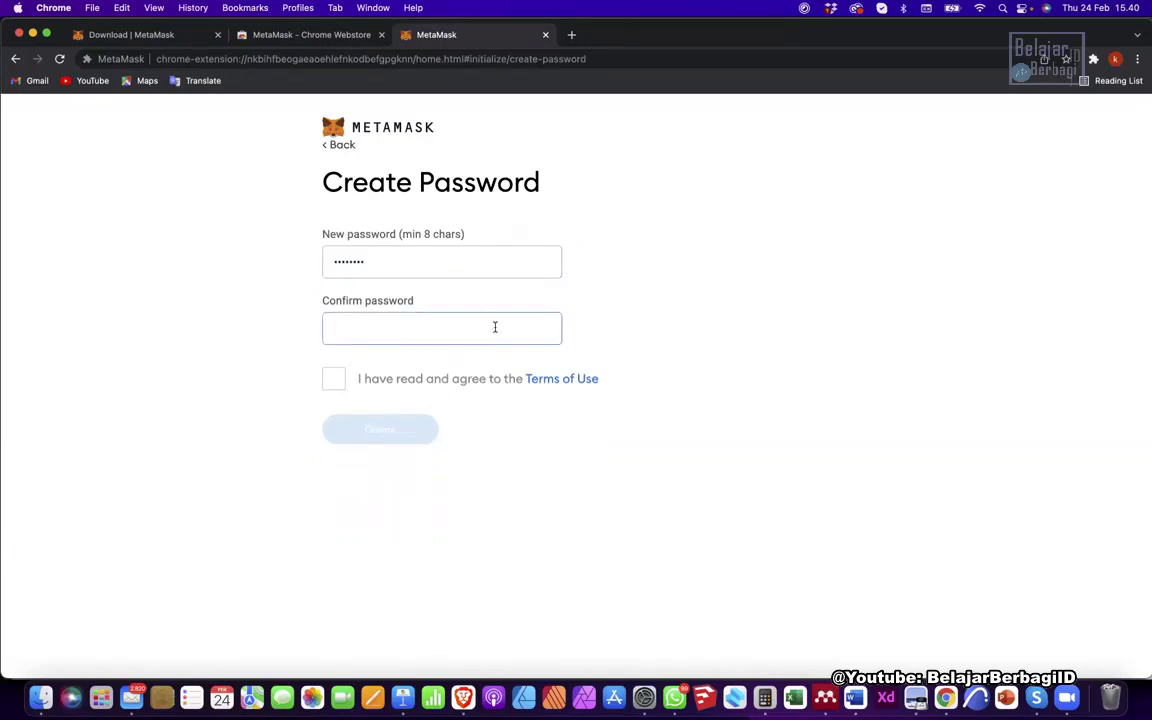
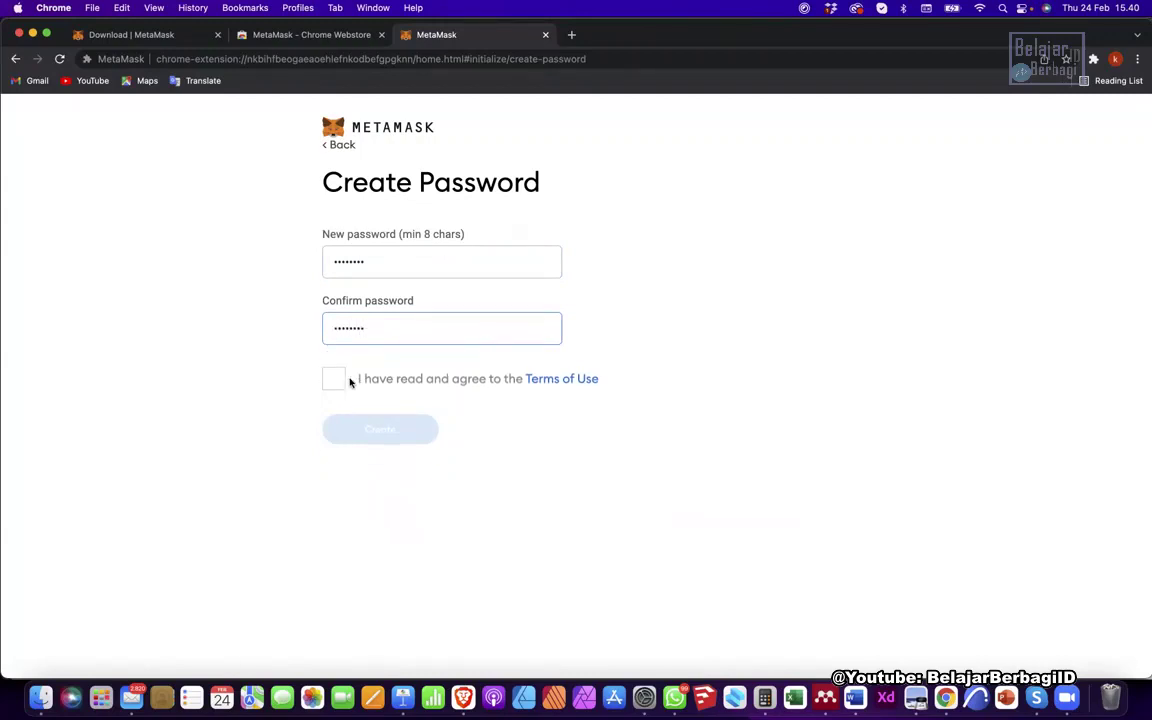
click(336, 379)
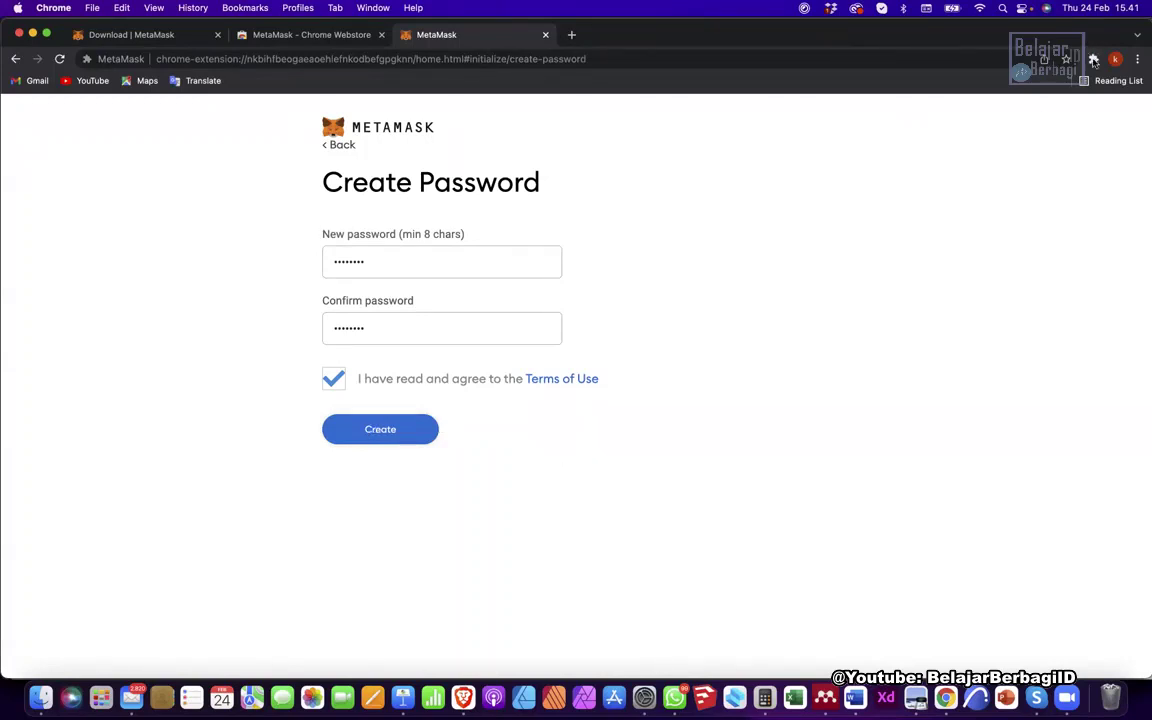
Pin MetaMask to the Chrome toolbar from the Extensions list.
click(1094, 61)
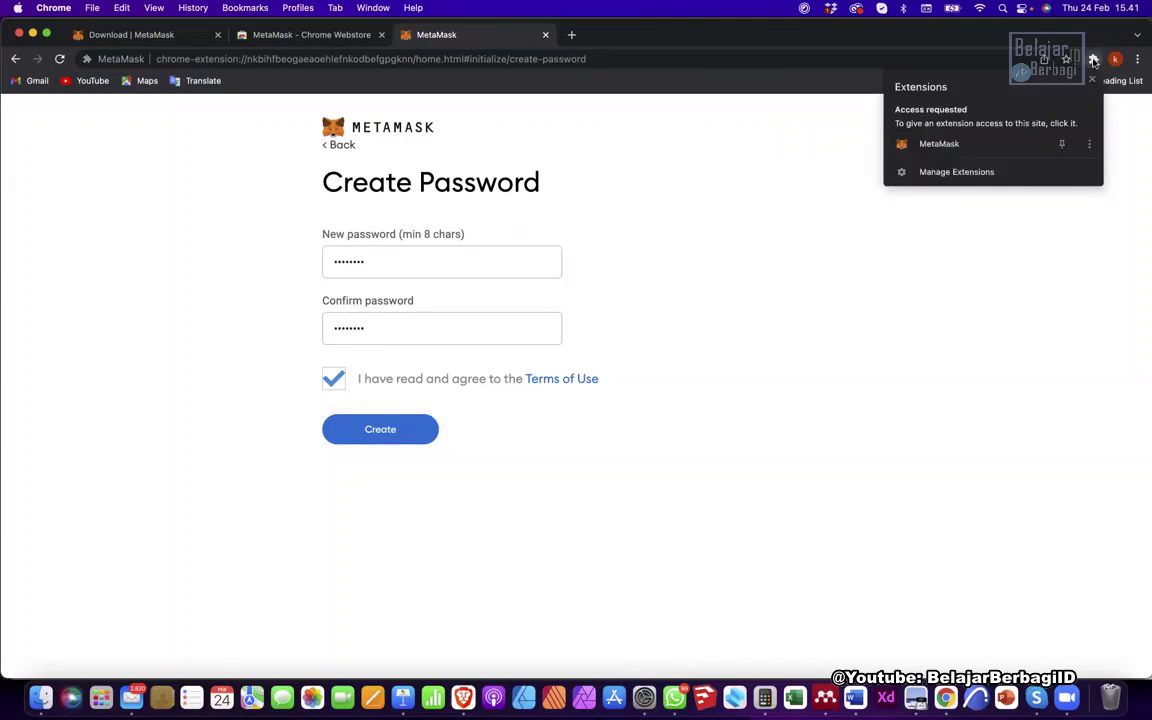
click(1062, 147)
click(1010, 382)
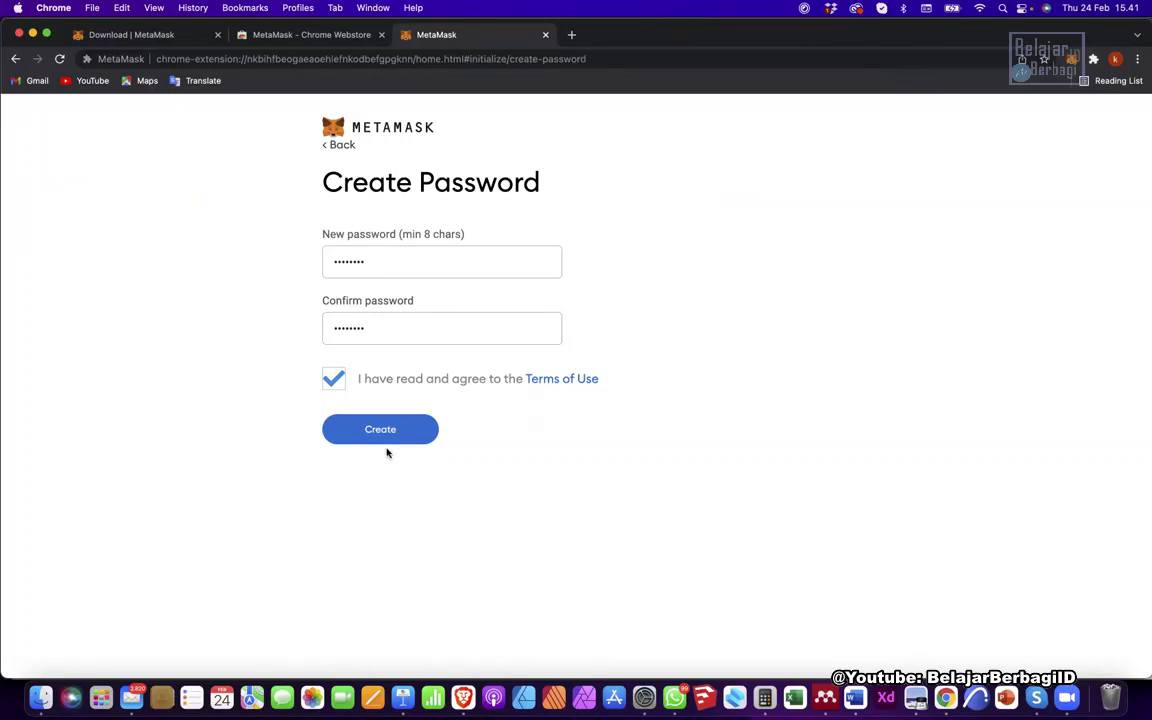
Create the wallet, go past the Secure your wallet intro, and reveal the 12 secret words.
click(383, 442)
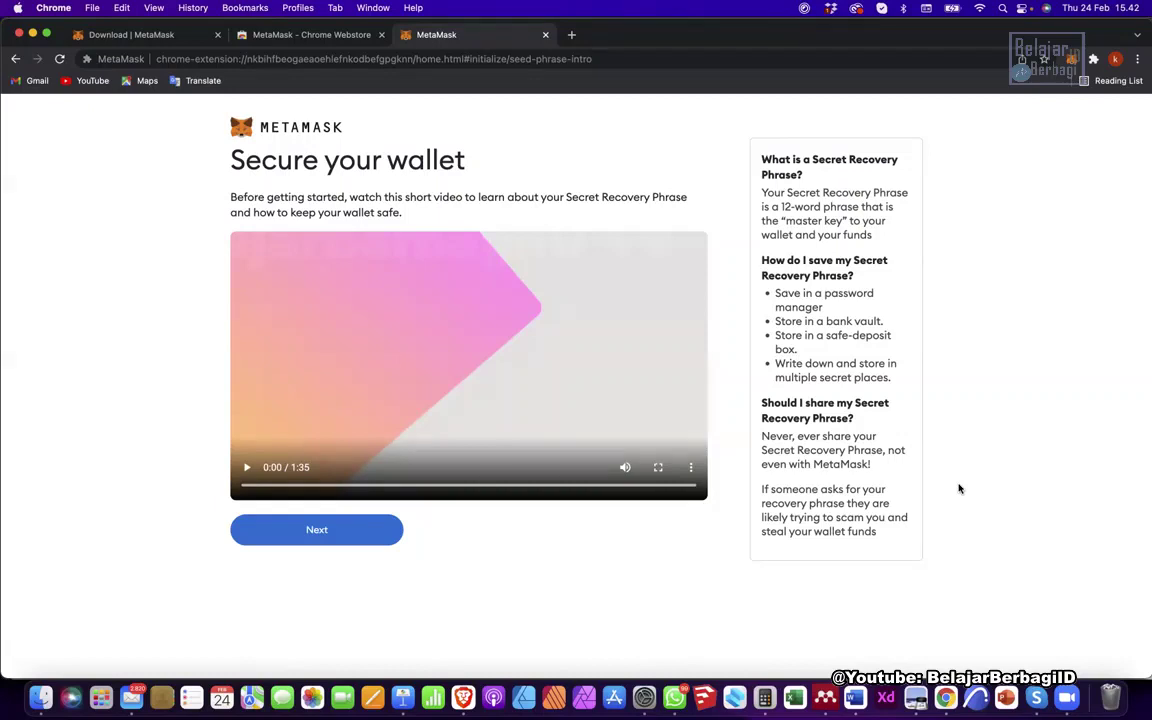
click(336, 538)
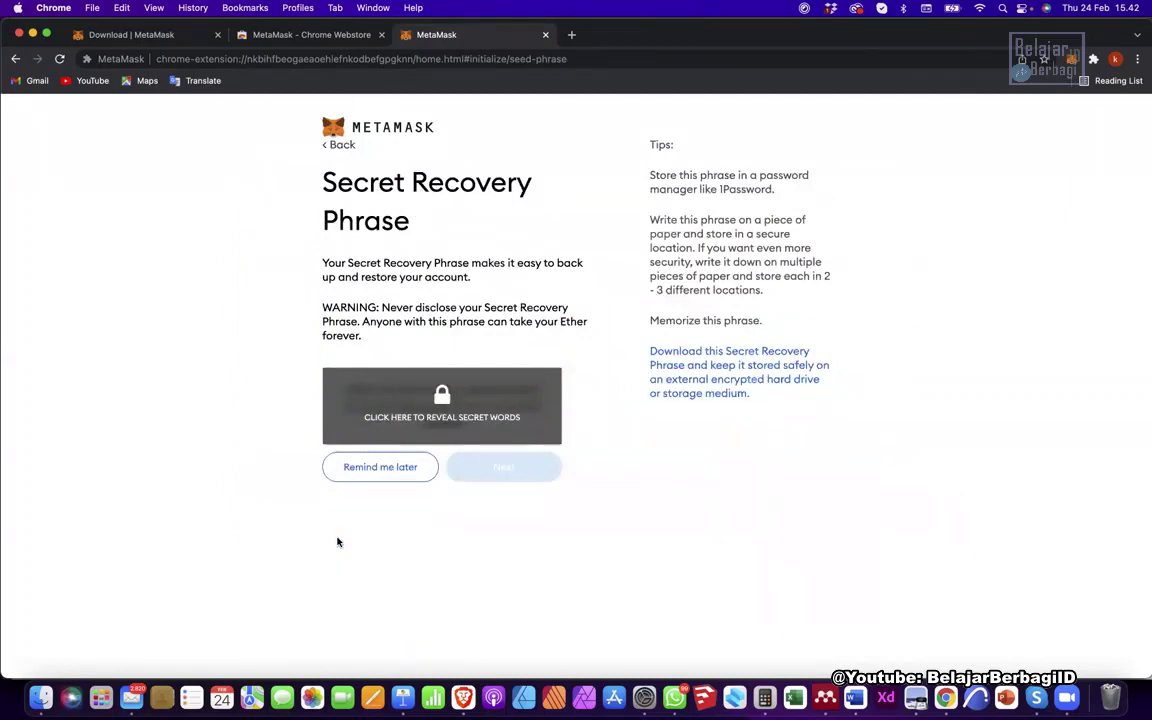
click(446, 414)
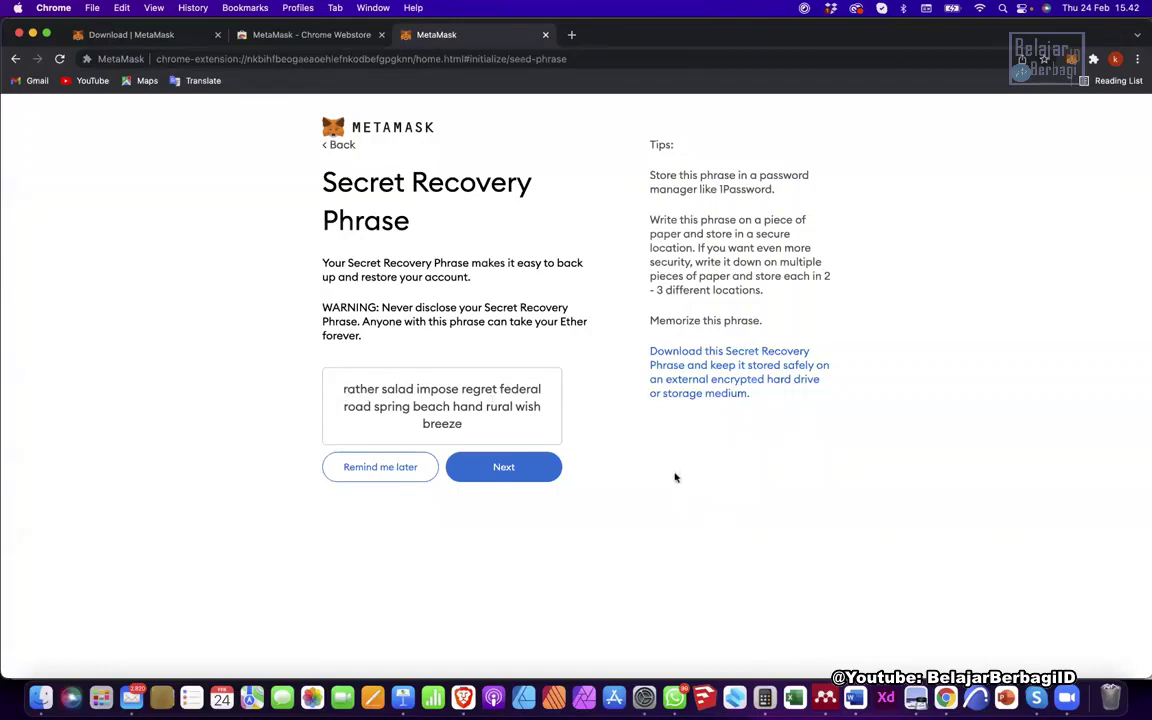
Capture the recovery phrase page with the Screenshot app and open the capture in Markup.
key(F4)
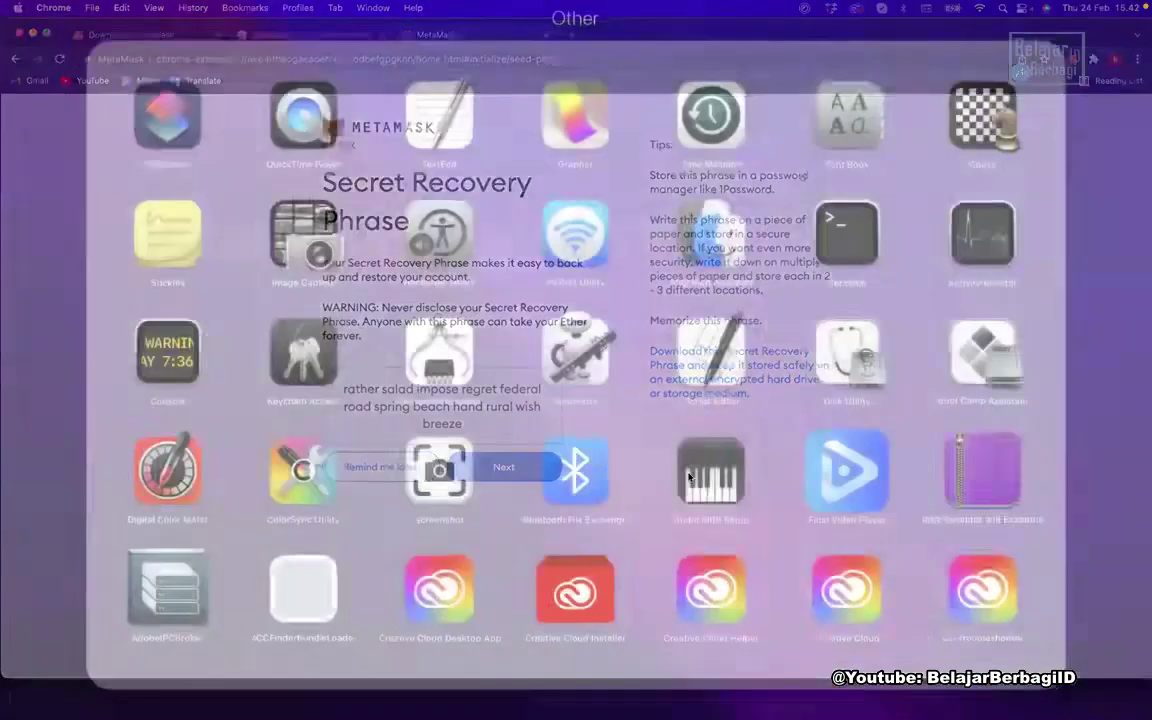
click(434, 470)
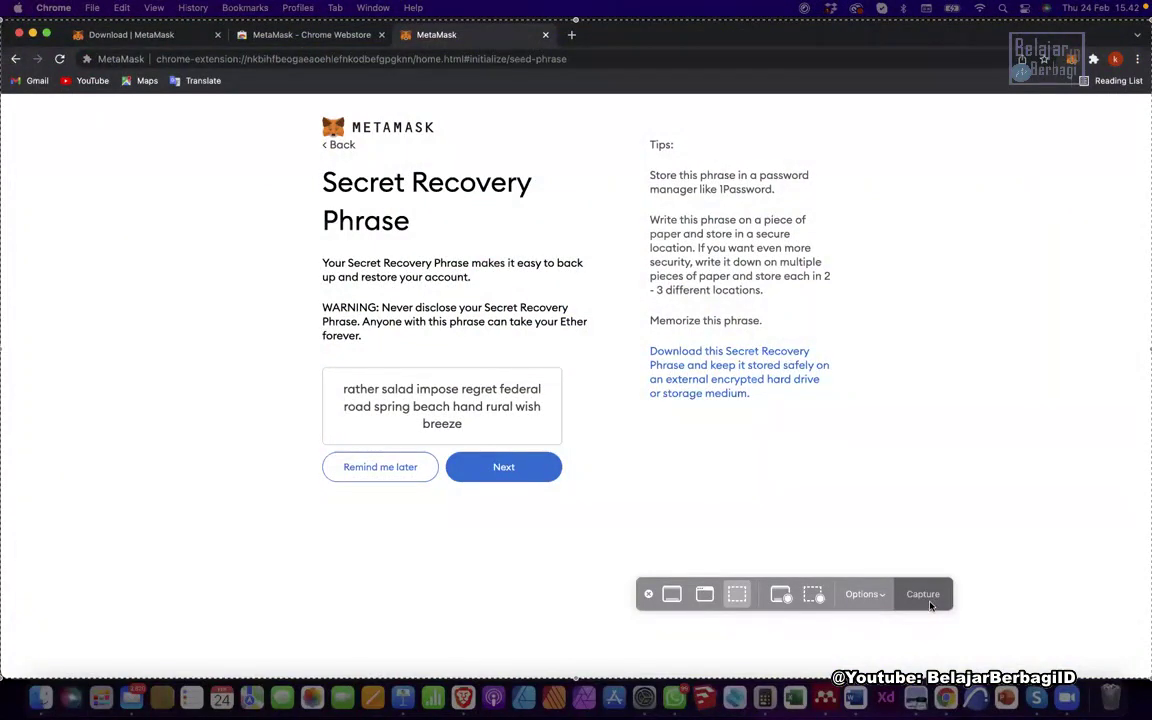
click(925, 596)
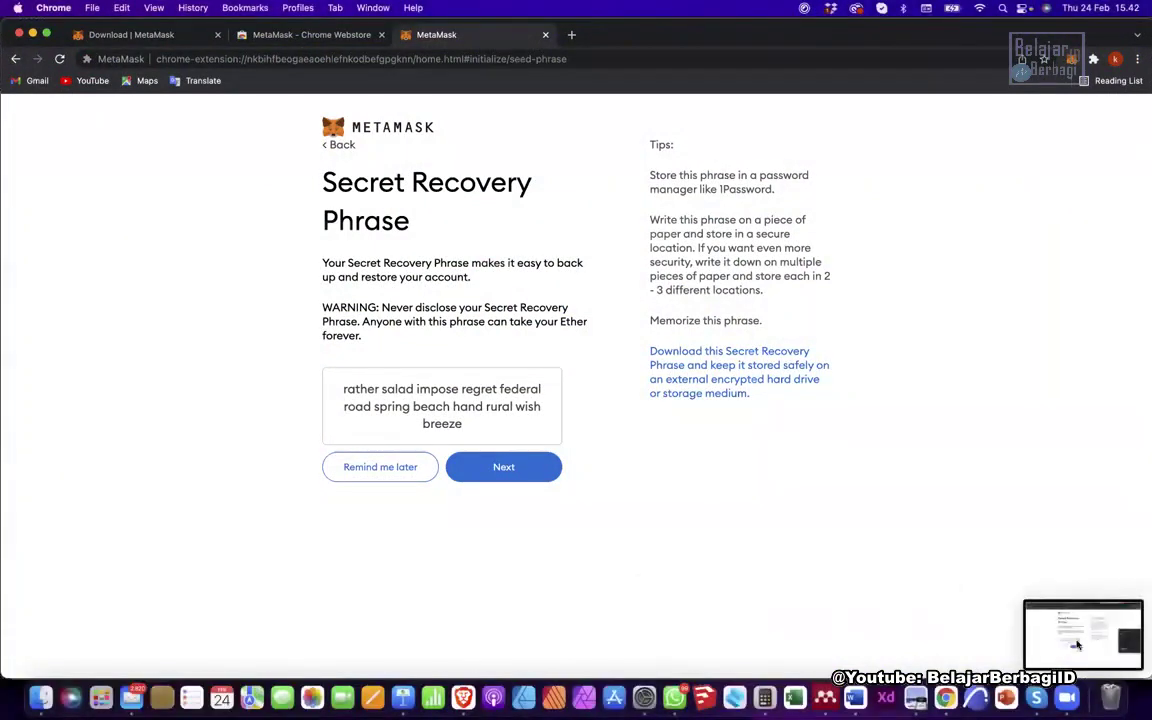
click(1076, 645)
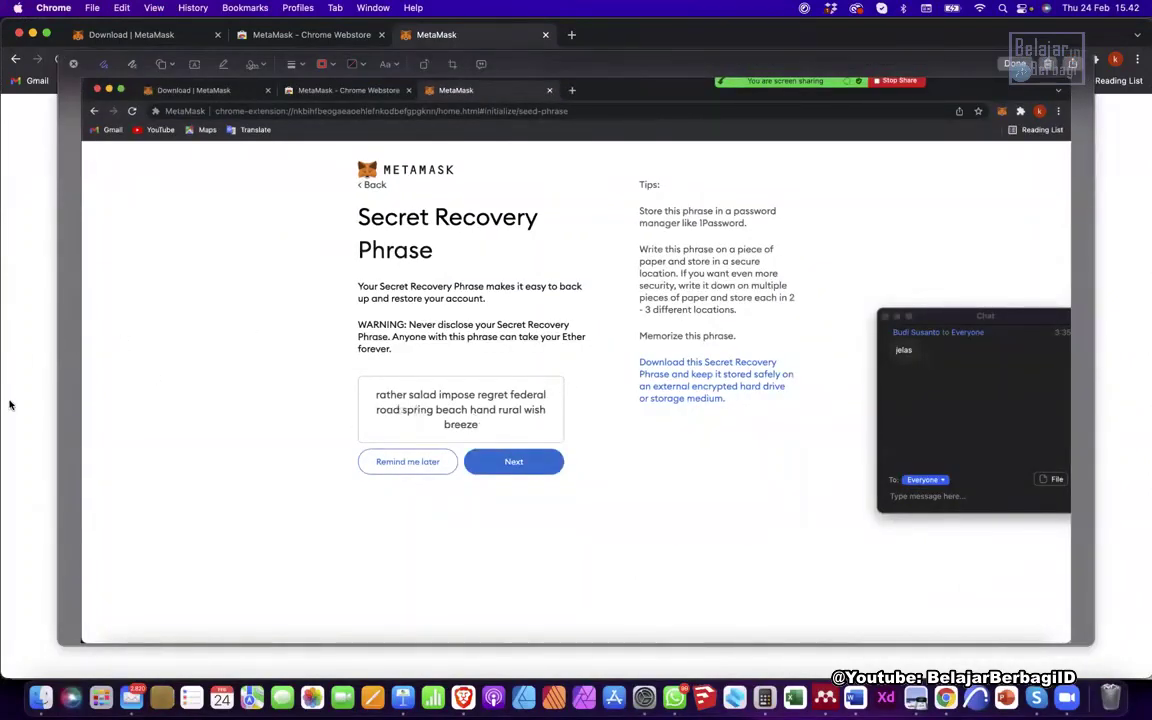
click(82, 7)
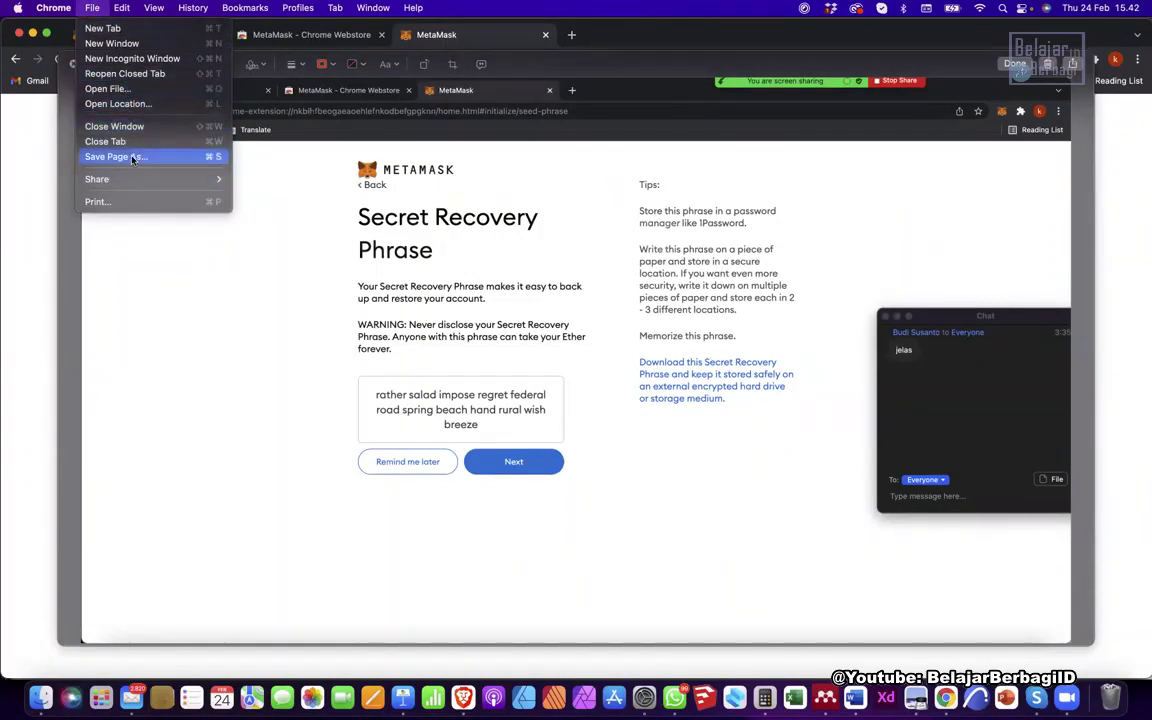
click(160, 249)
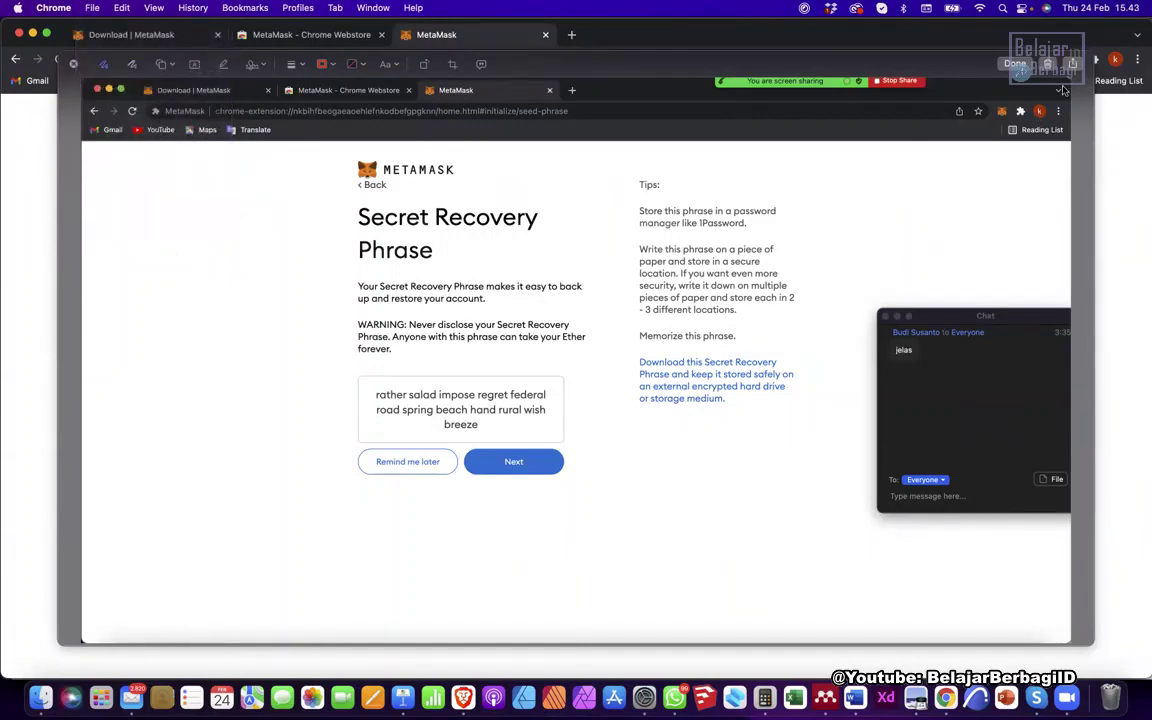
click(1073, 65)
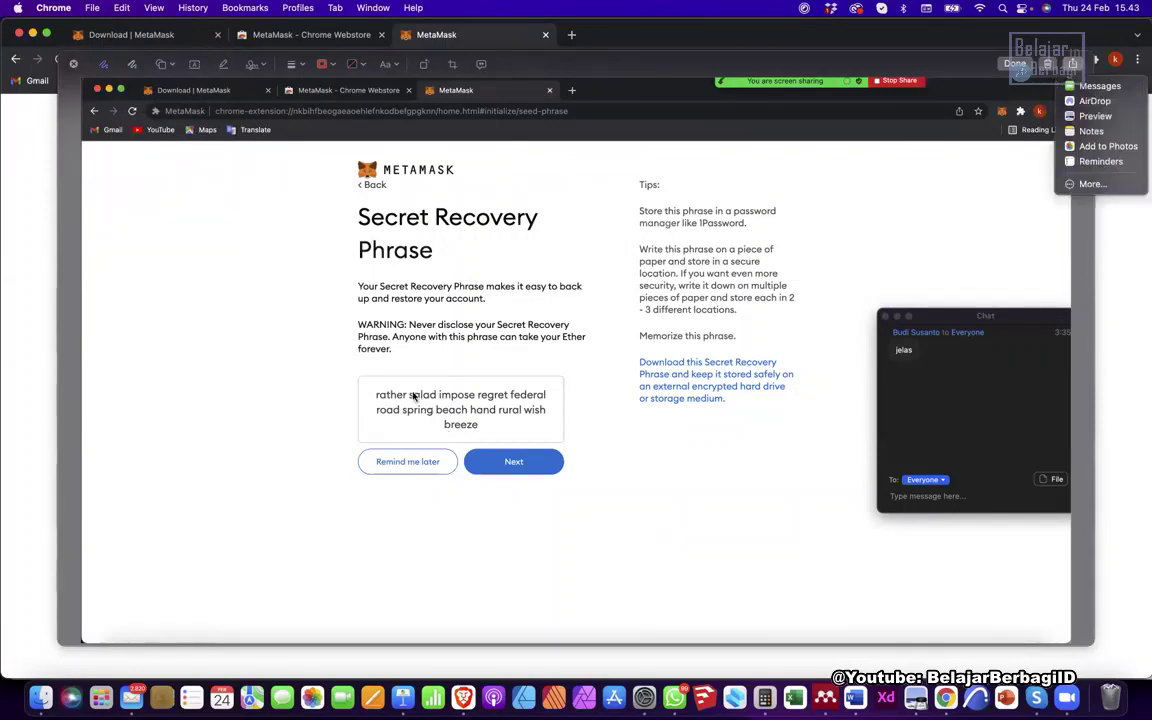
click(1005, 236)
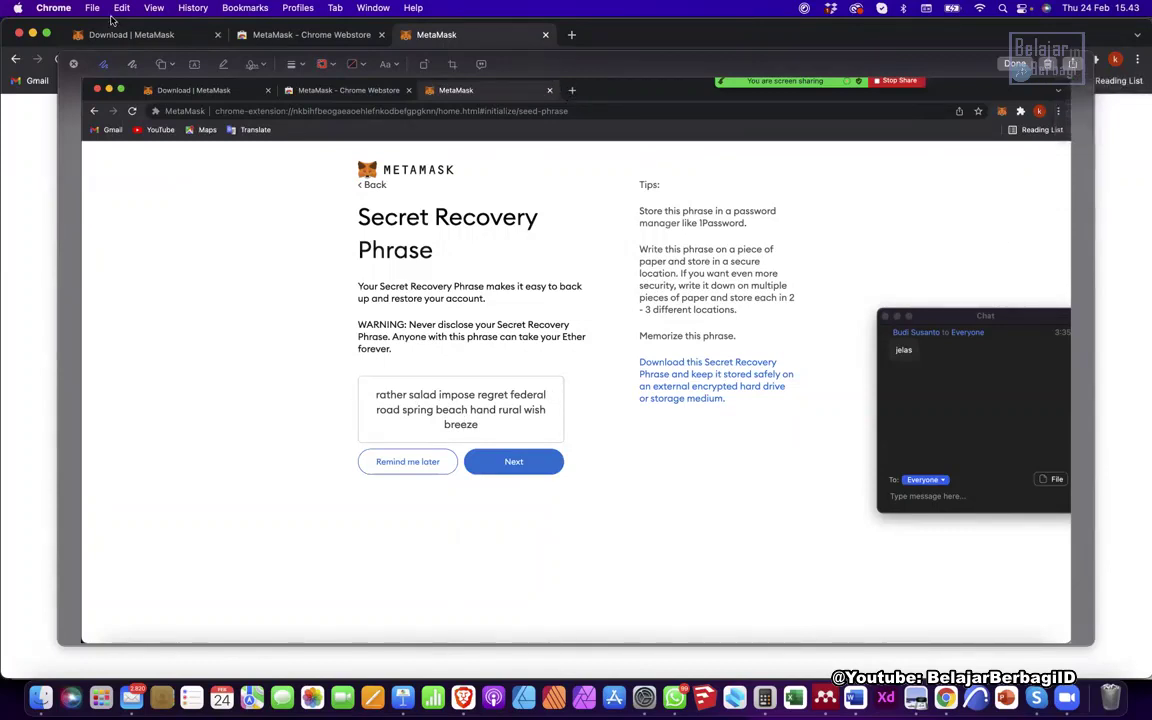
click(92, 8)
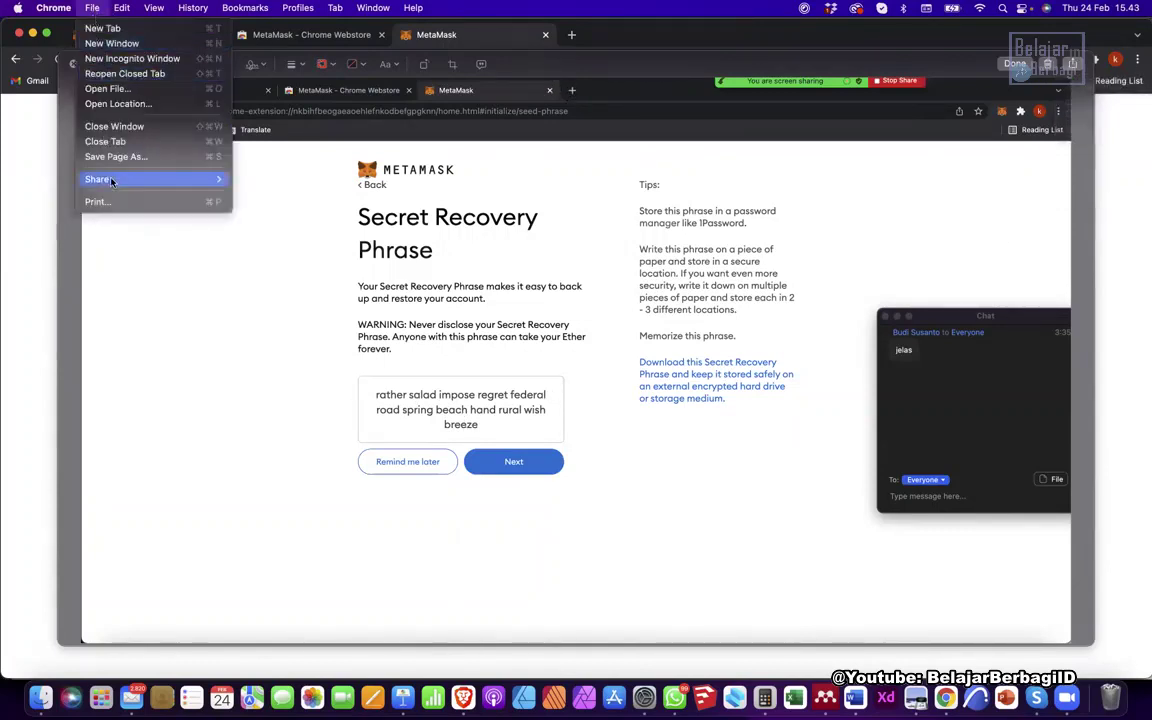
click(134, 72)
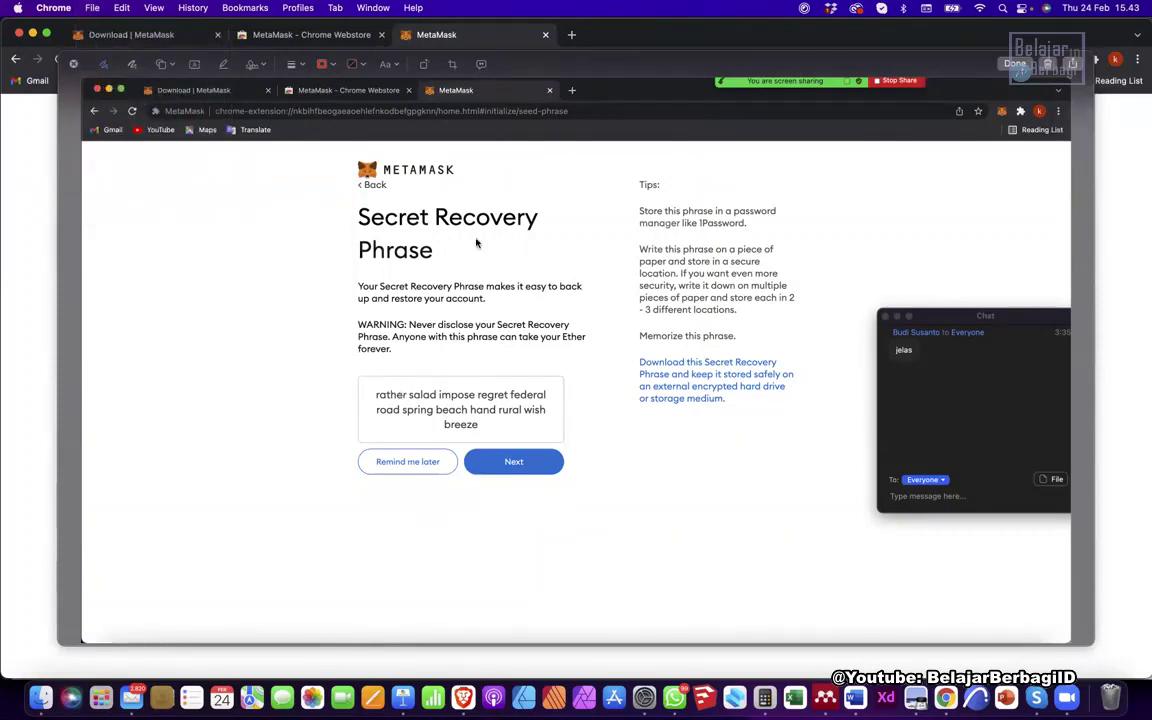
drag(476, 243, 475, 272)
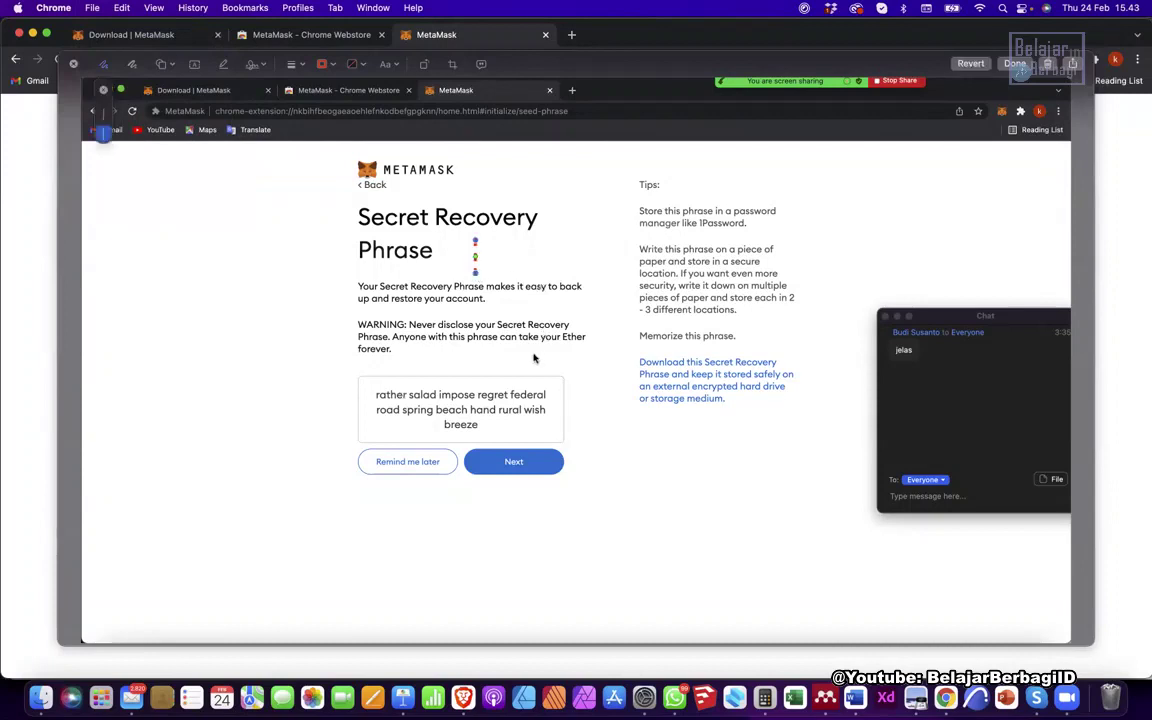
mouse_move(353, 377)
mouse_down()
mouse_move(528, 427)
mouse_move(362, 382)
mouse_up()
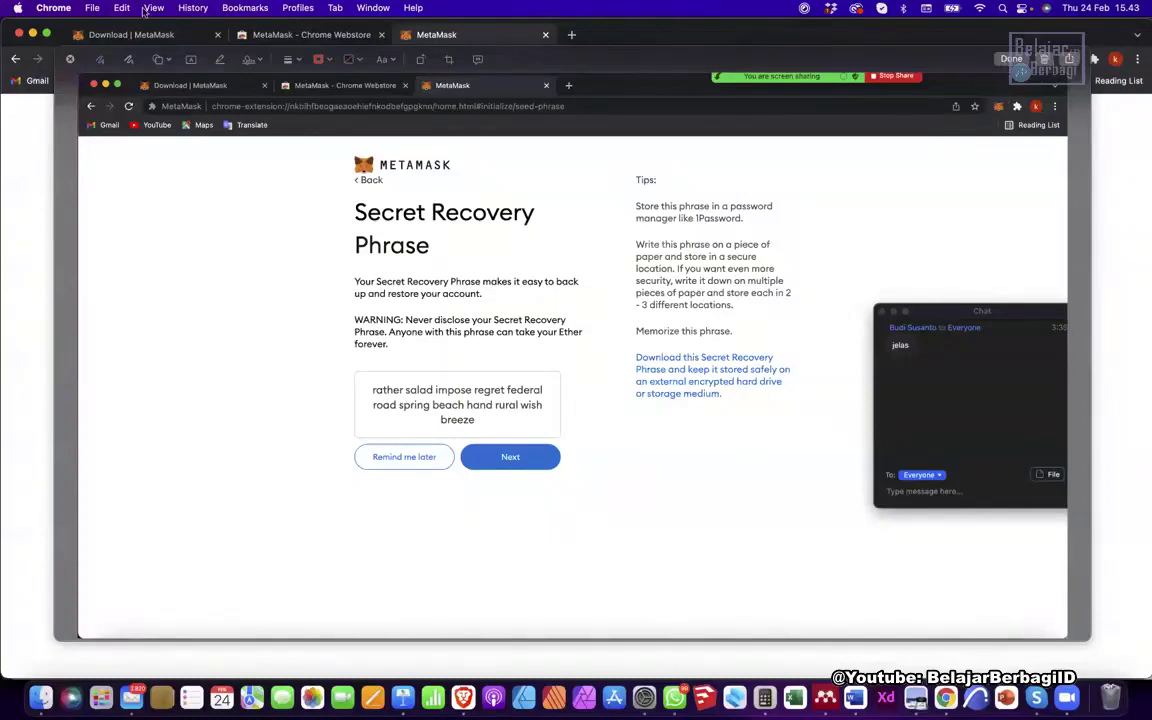
click(92, 9)
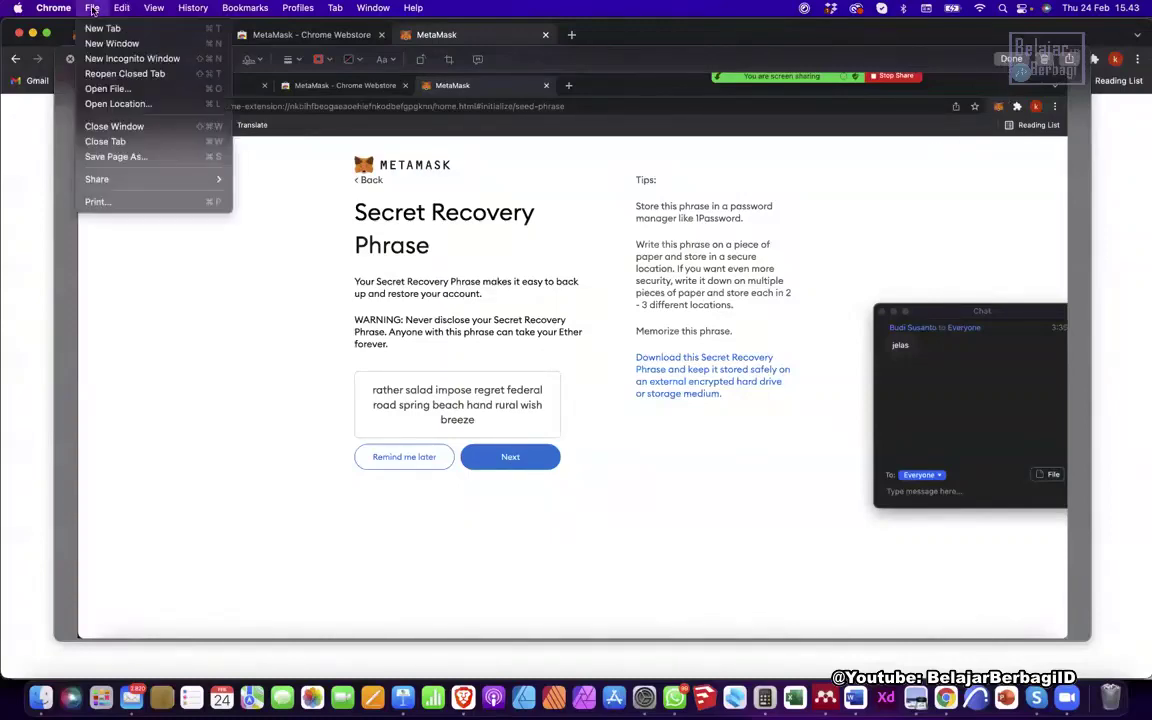
Finish the screenshot markup and bring Finder's Downloads window into view.
click(288, 327)
click(1011, 58)
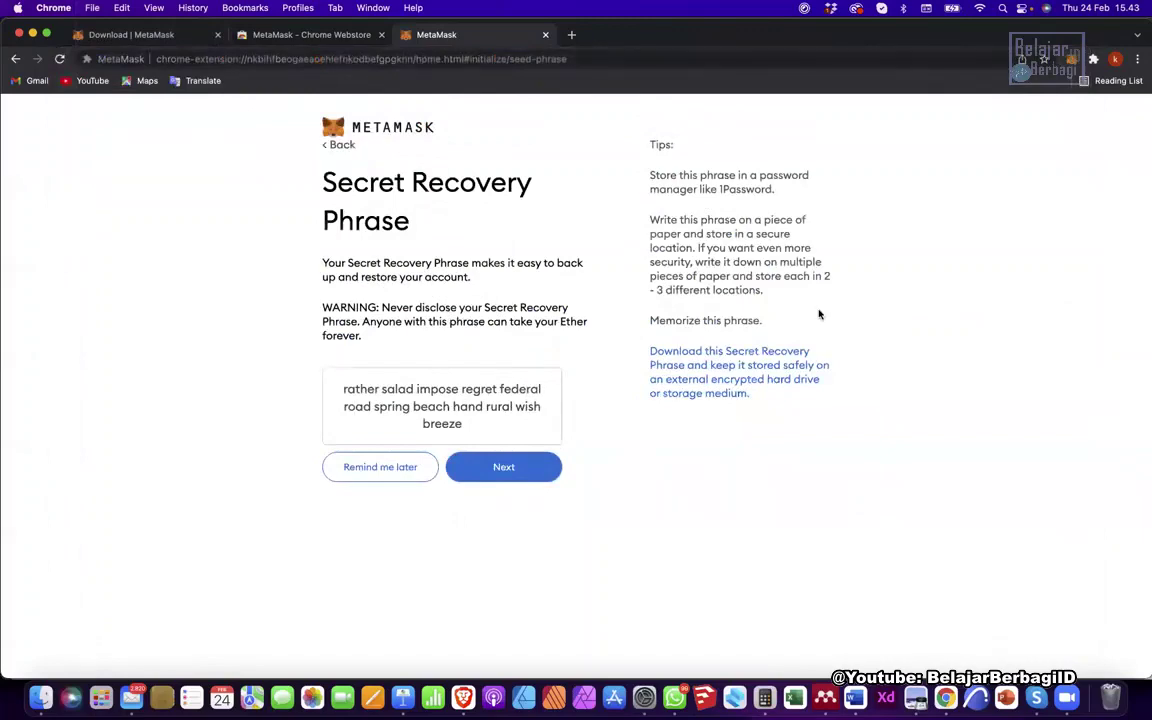
click(41, 697)
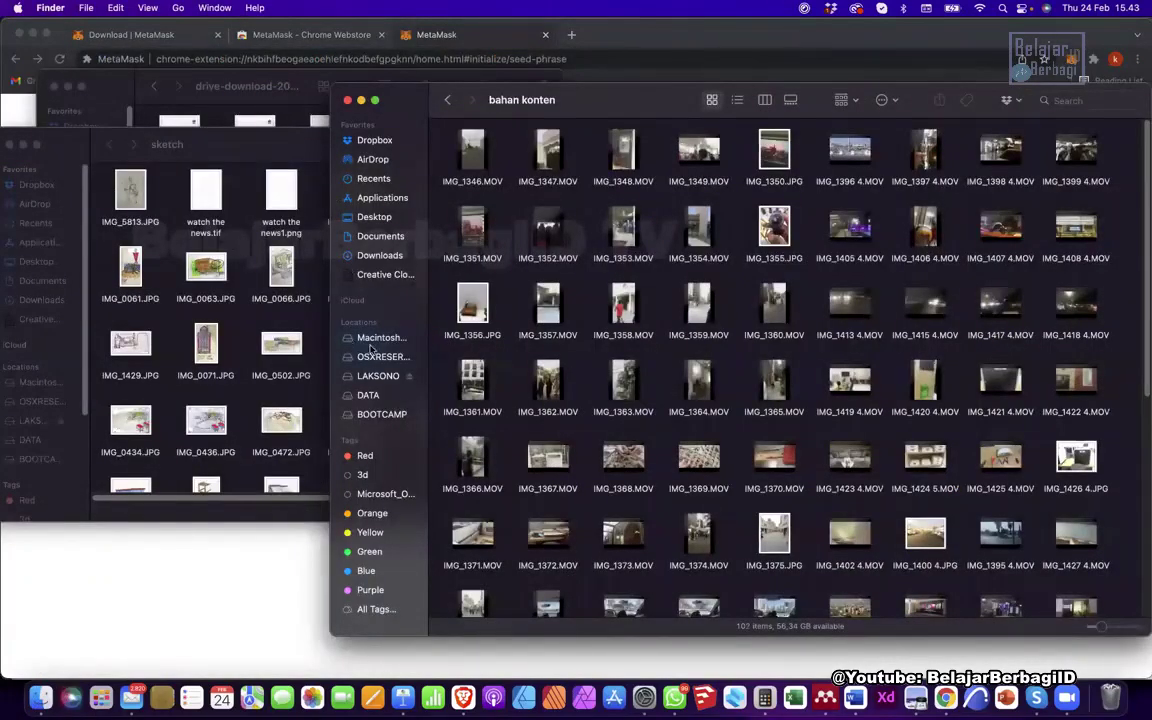
click(375, 255)
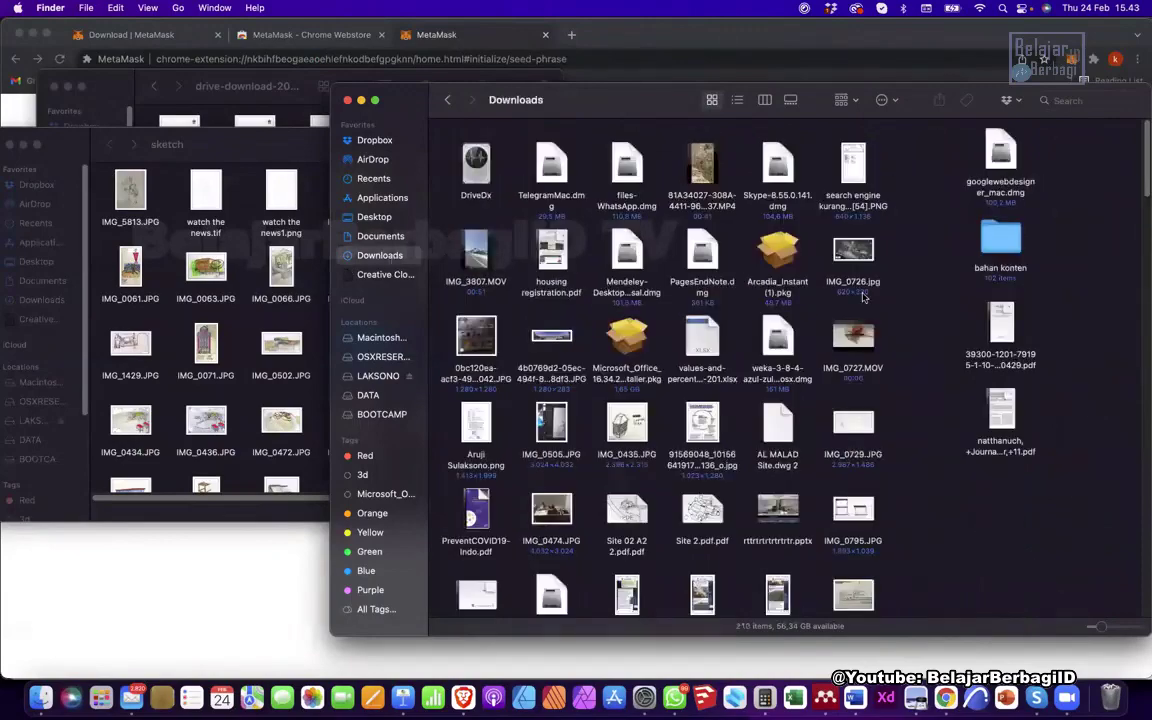
drag(884, 103, 568, 50)
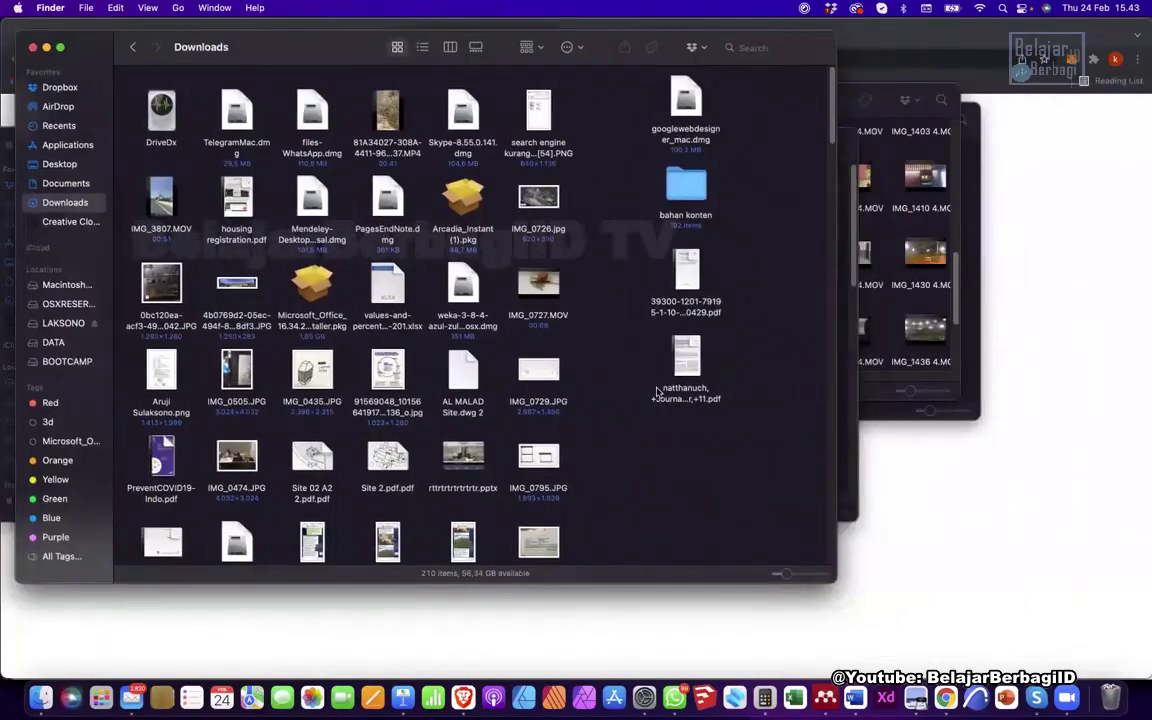
Open the newest Screen Shot file from Documents in Preview, then return to Chrome.
scroll(661, 391, down, 10)
scroll(658, 393, down, 10)
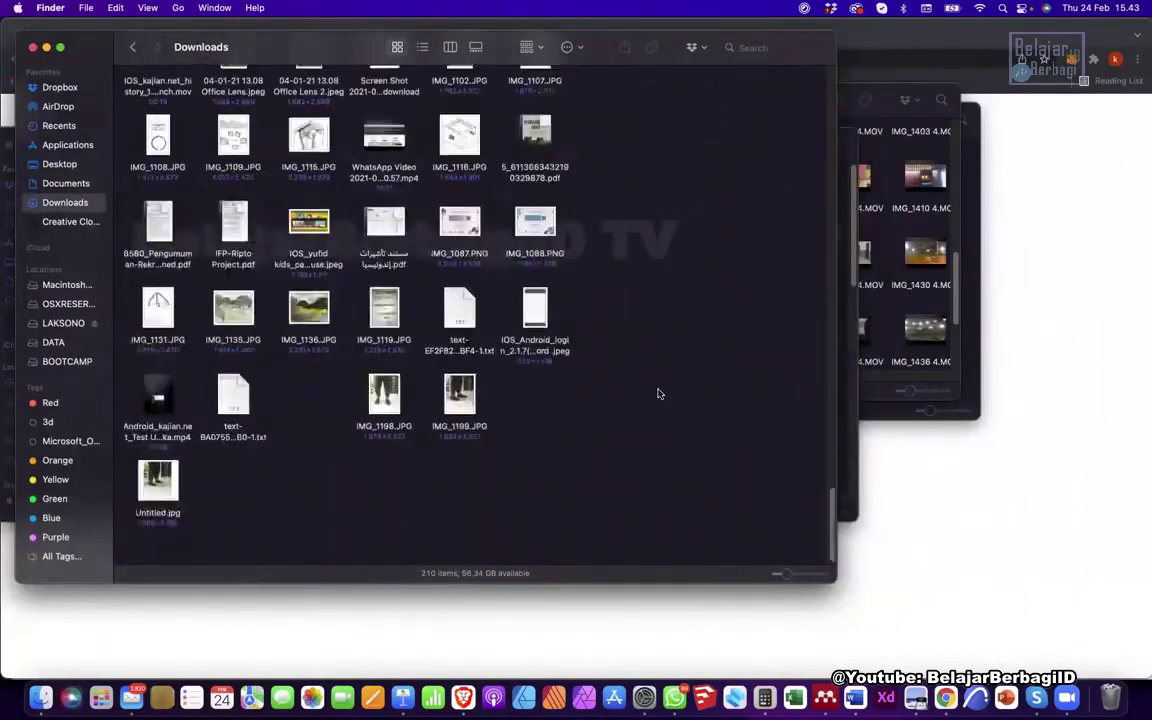
click(62, 185)
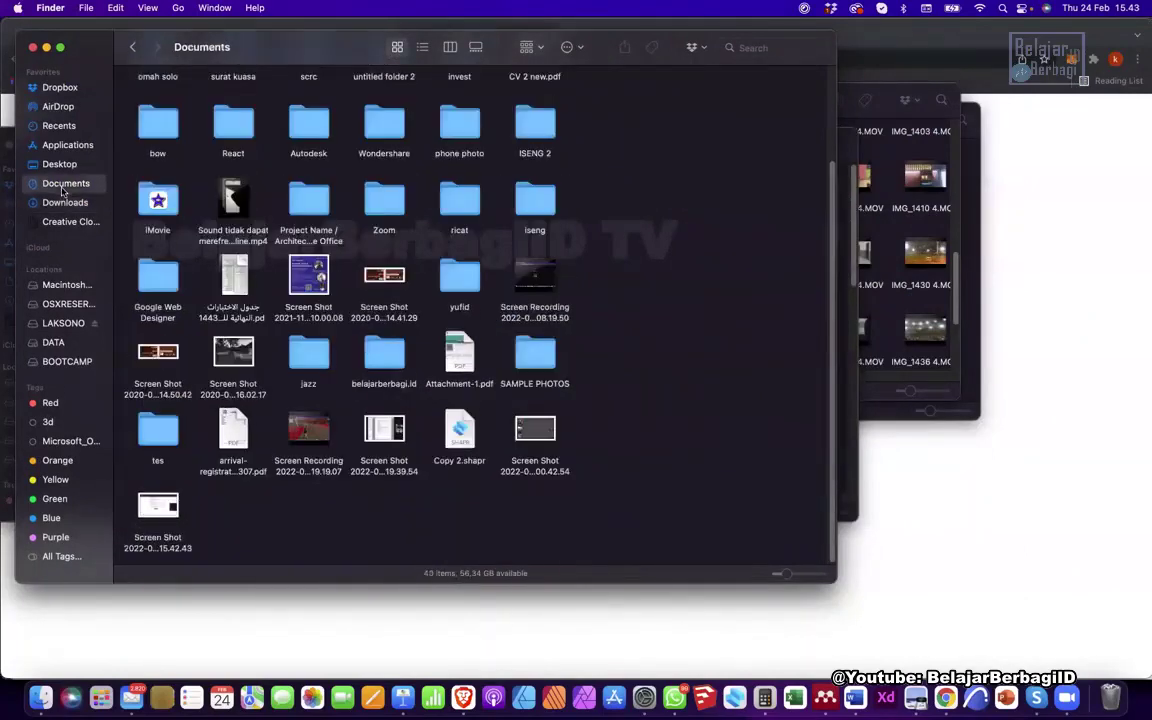
click(166, 506)
double_click(166, 506)
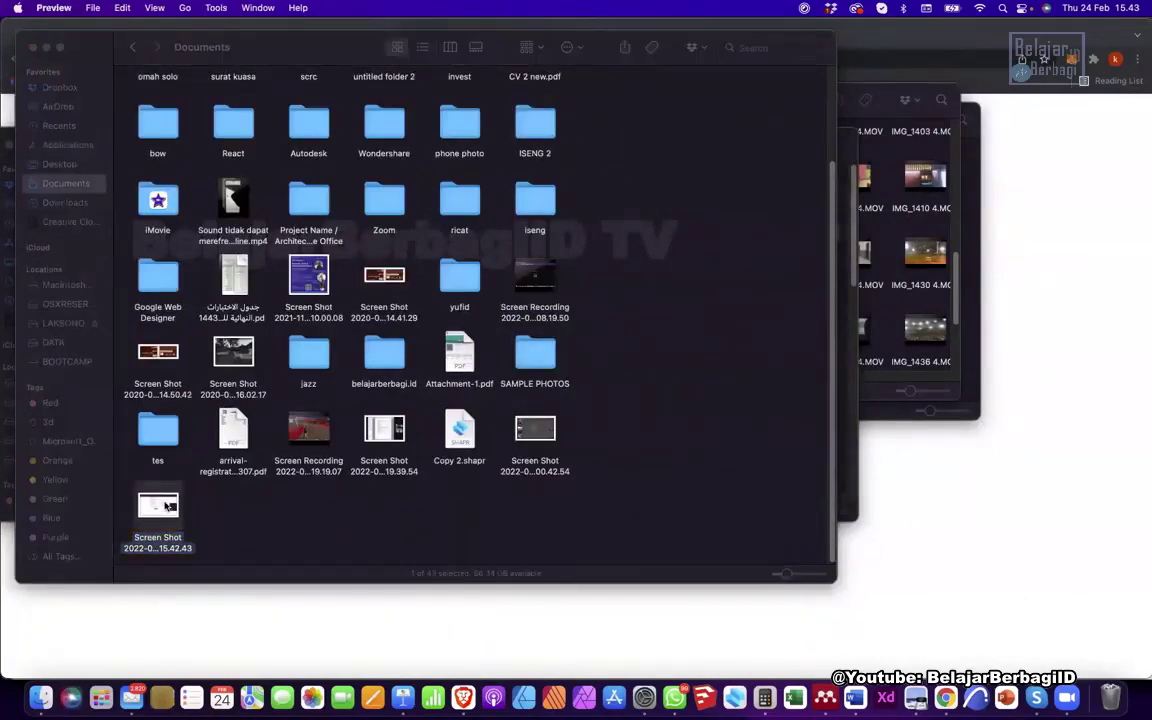
key(super+Tab)
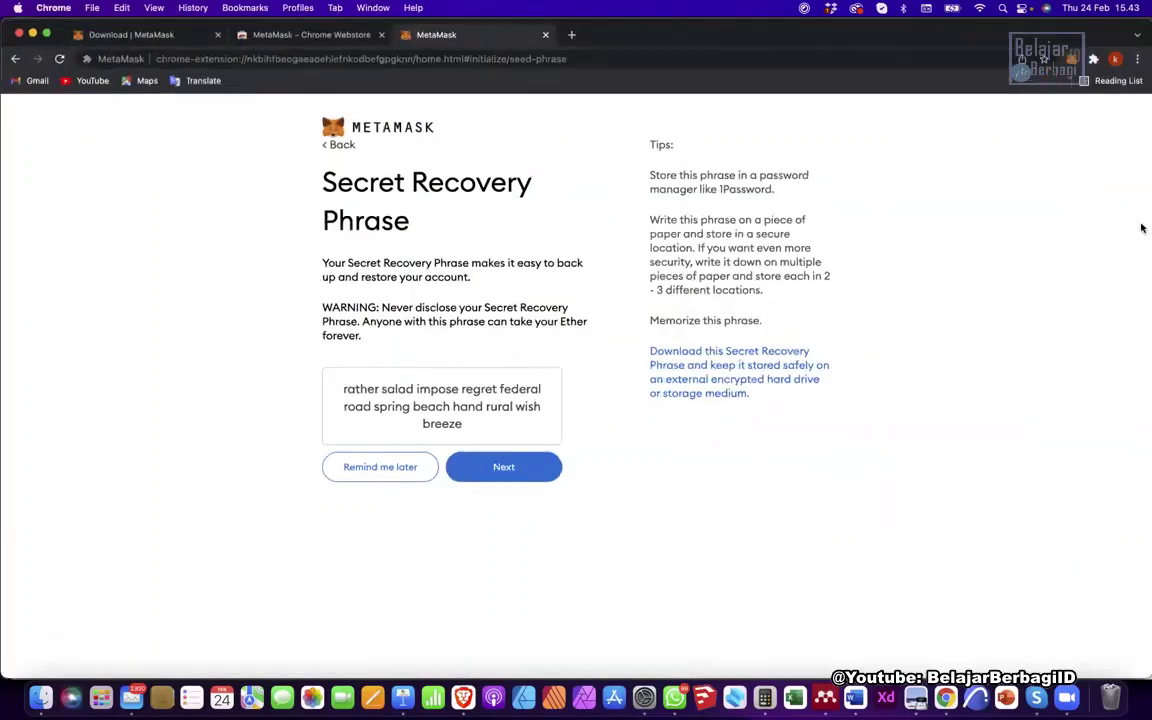
Advance to the Confirm your Secret Recovery Phrase page, briefly checking Finder before returning.
click(510, 468)
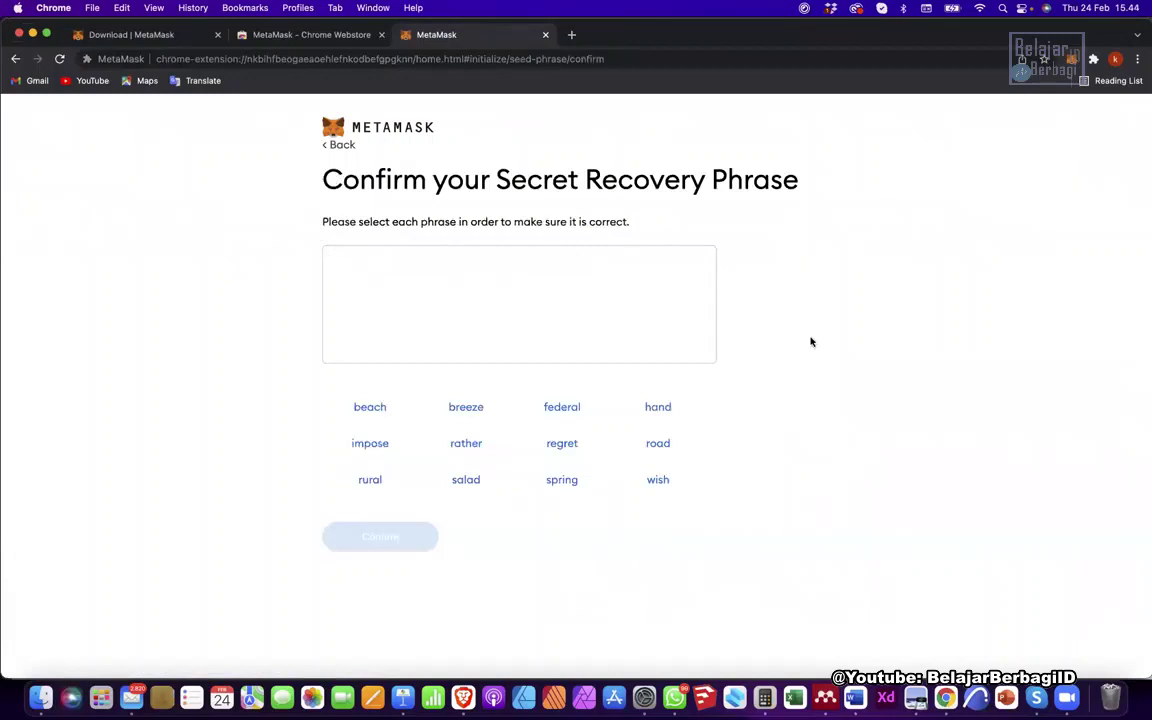
click(40, 697)
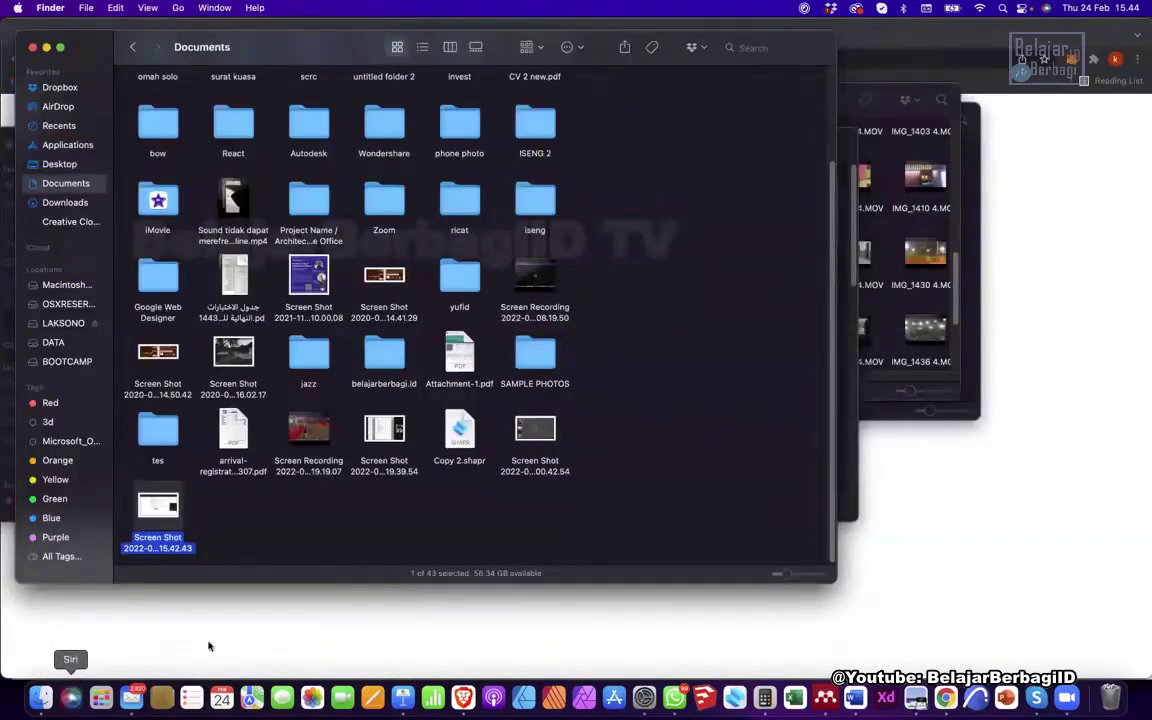
click(776, 651)
Bring the recovery-phrase screenshot up in Preview, then move and widen its window.
click(915, 697)
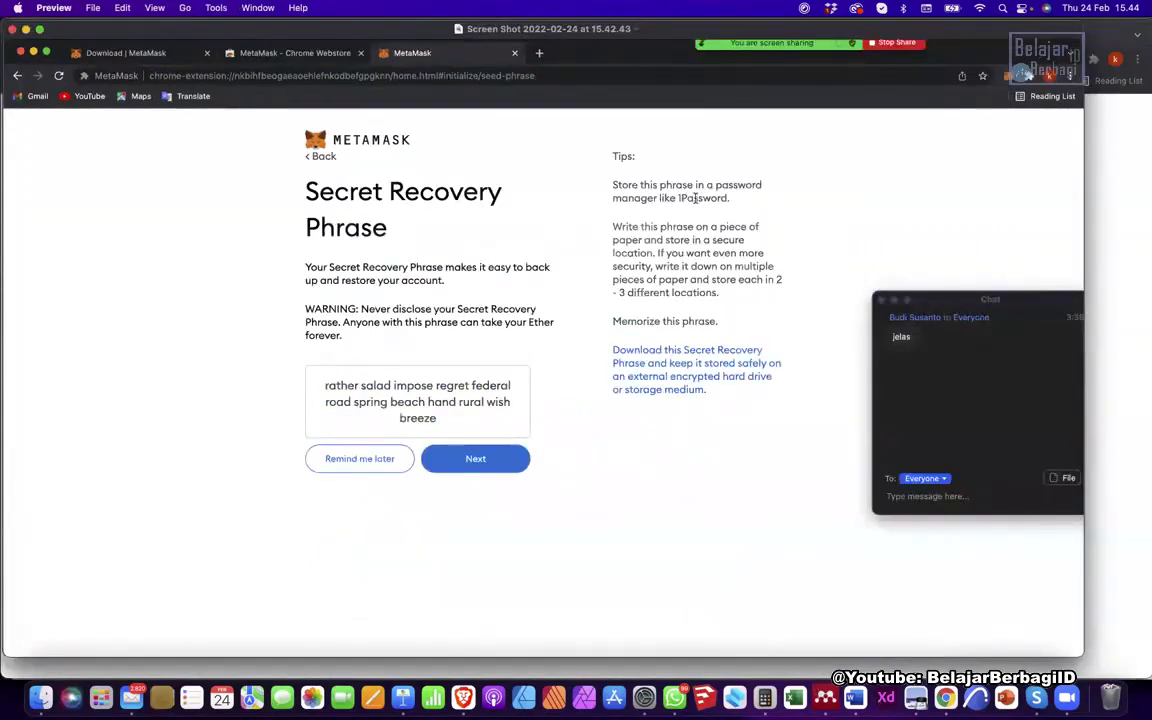
drag(574, 52, 644, 74)
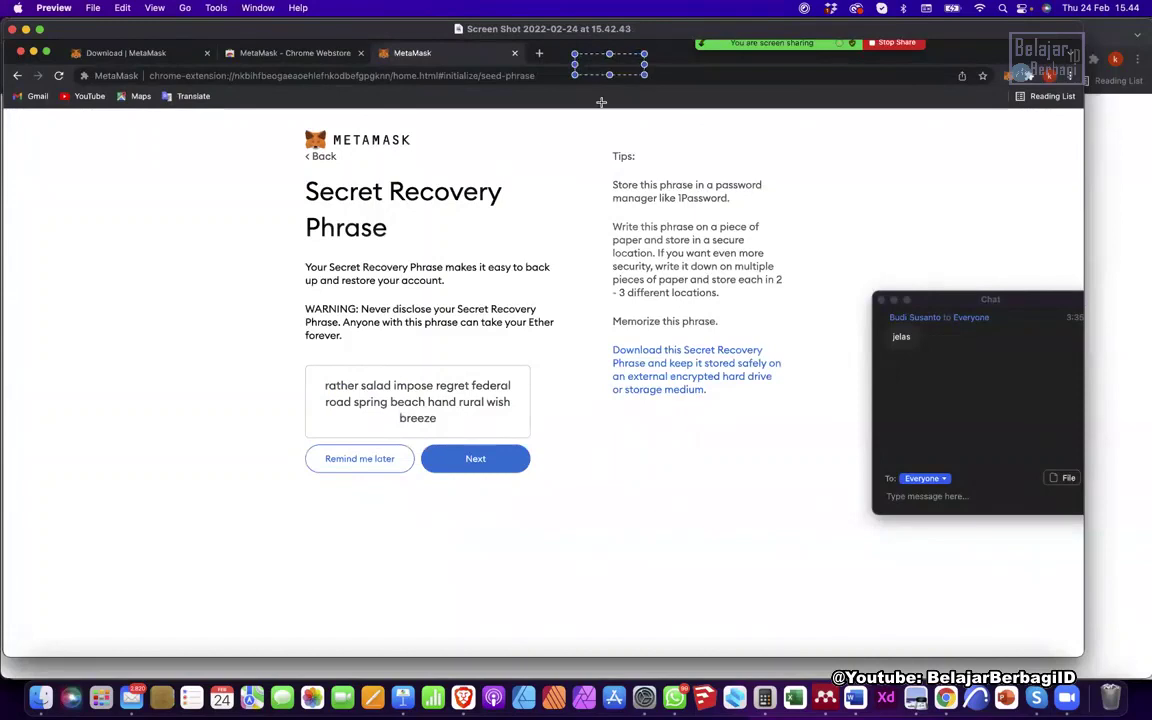
click(646, 54)
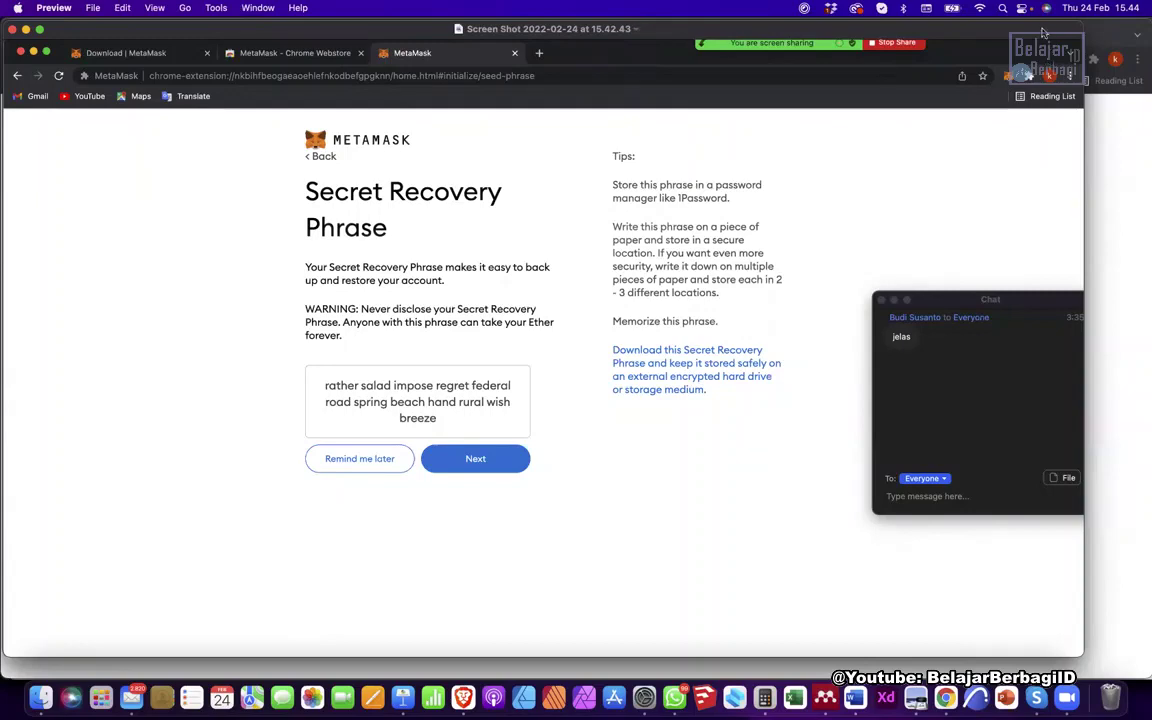
mouse_move(1043, 33)
mouse_down()
mouse_move(327, 249)
mouse_move(655, 322)
mouse_move(190, 205)
mouse_up()
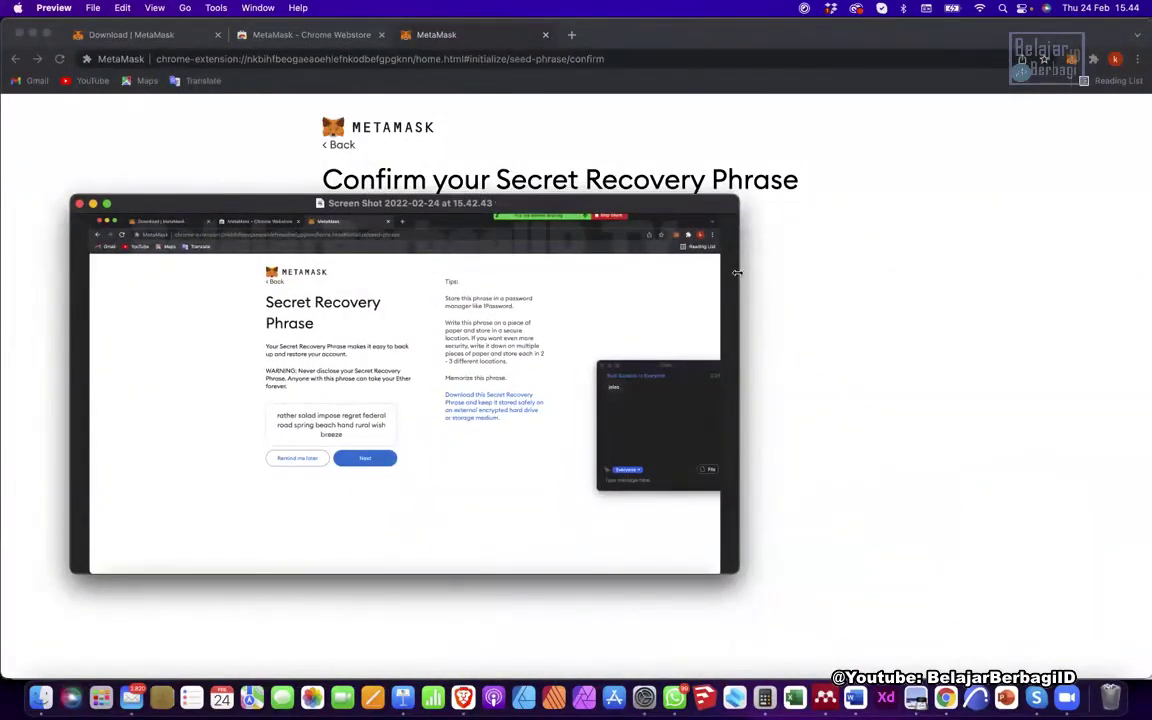
drag(737, 272, 1017, 272)
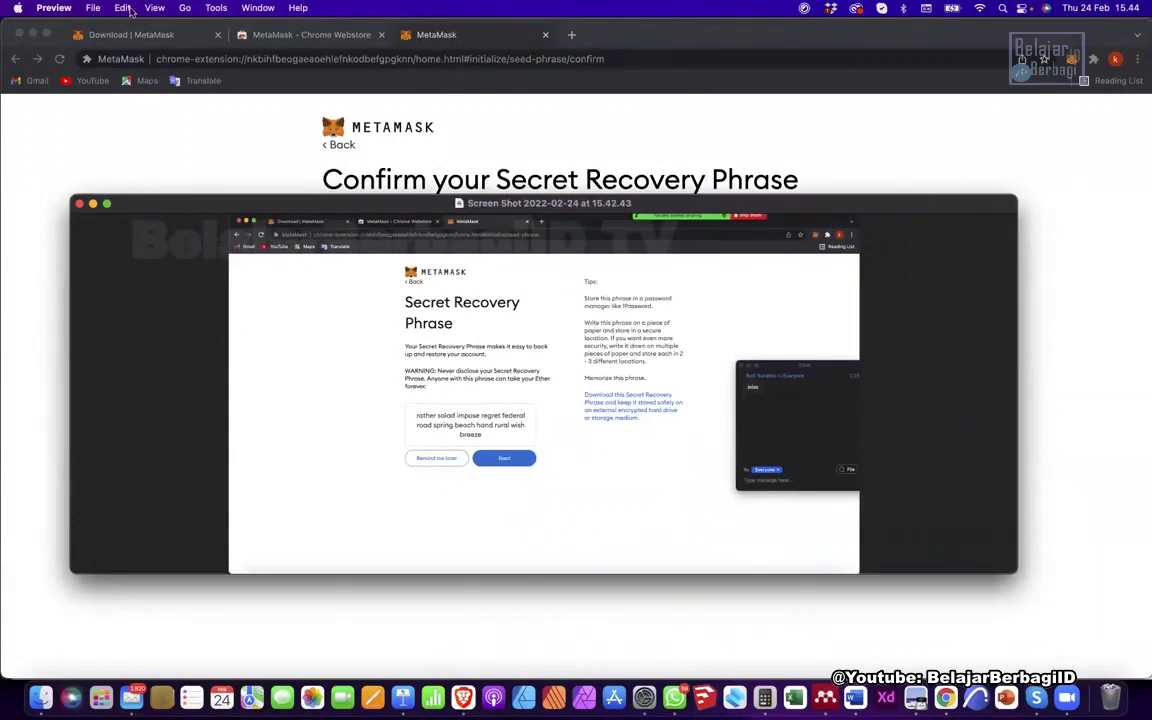
Look through Preview's menus for the Tools > Rectangular Selection option.
click(120, 8)
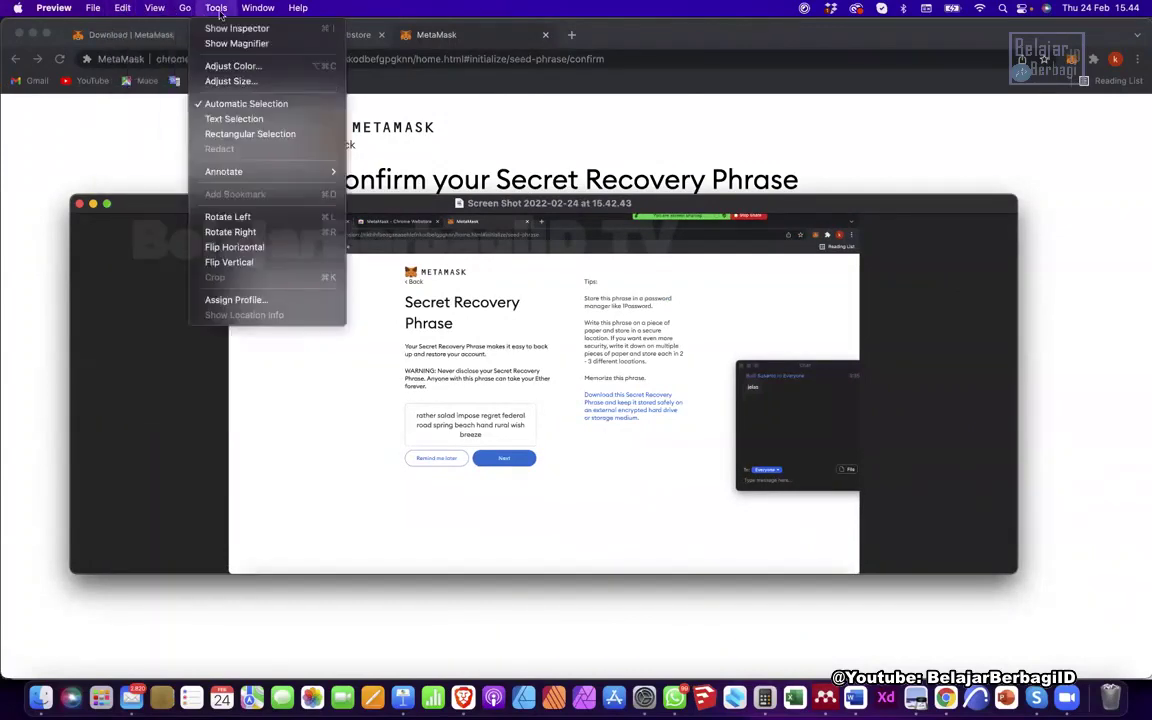
mouse_move(228, 176)
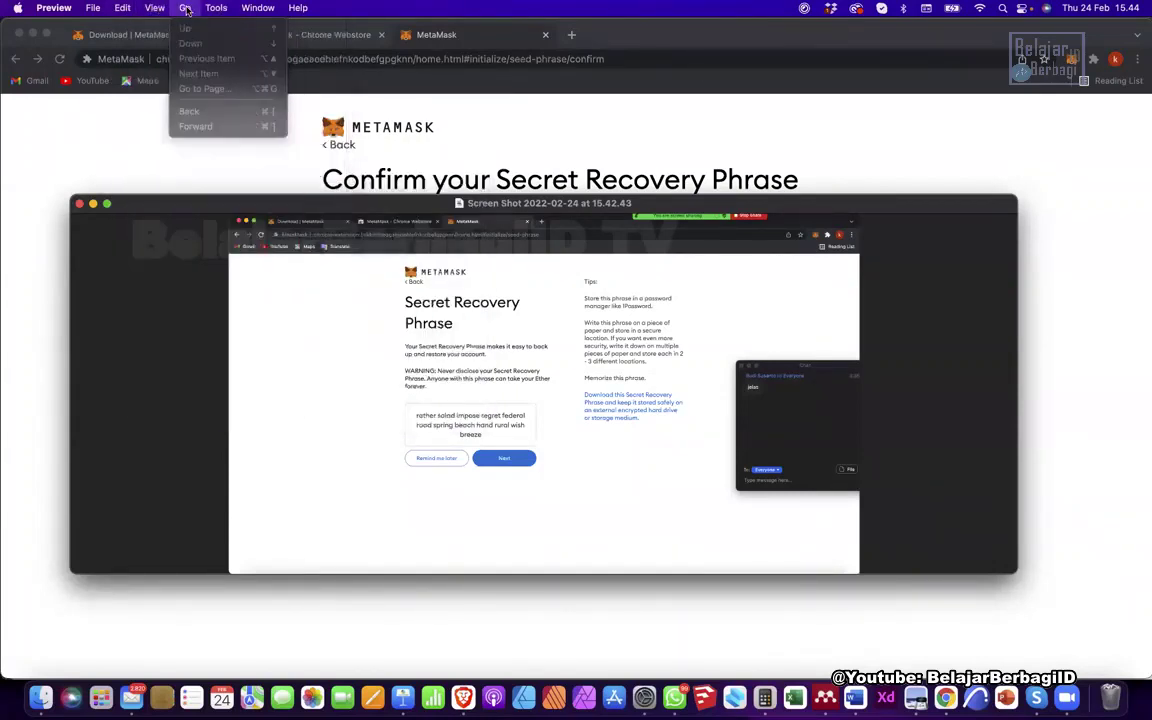
mouse_move(216, 8)
mouse_move(285, 173)
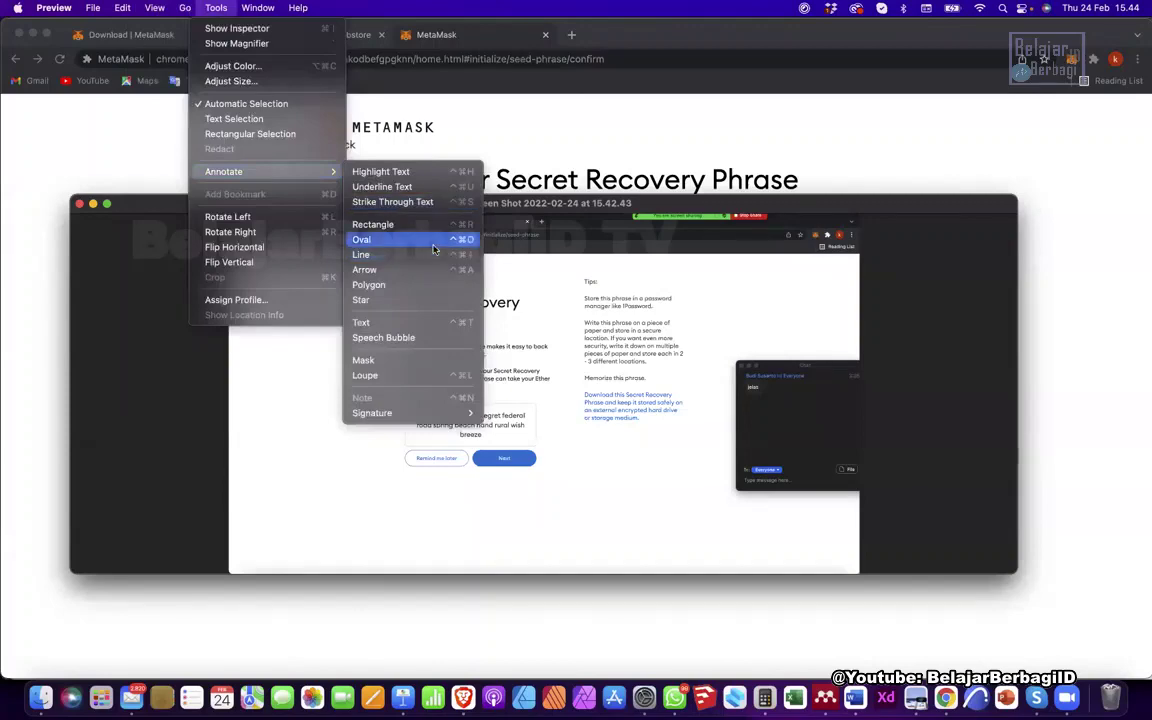
mouse_move(143, 10)
mouse_move(107, 8)
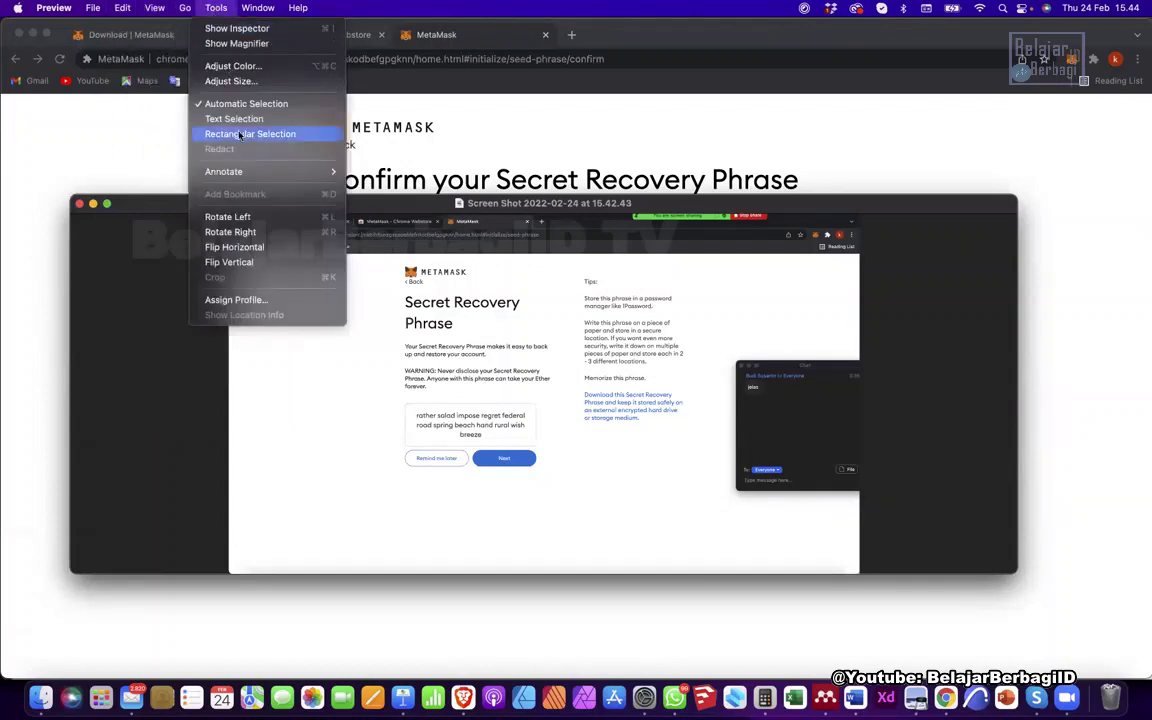
Crop the screenshot to the 12-word phrase box and move its shrunken window to the top right.
click(234, 136)
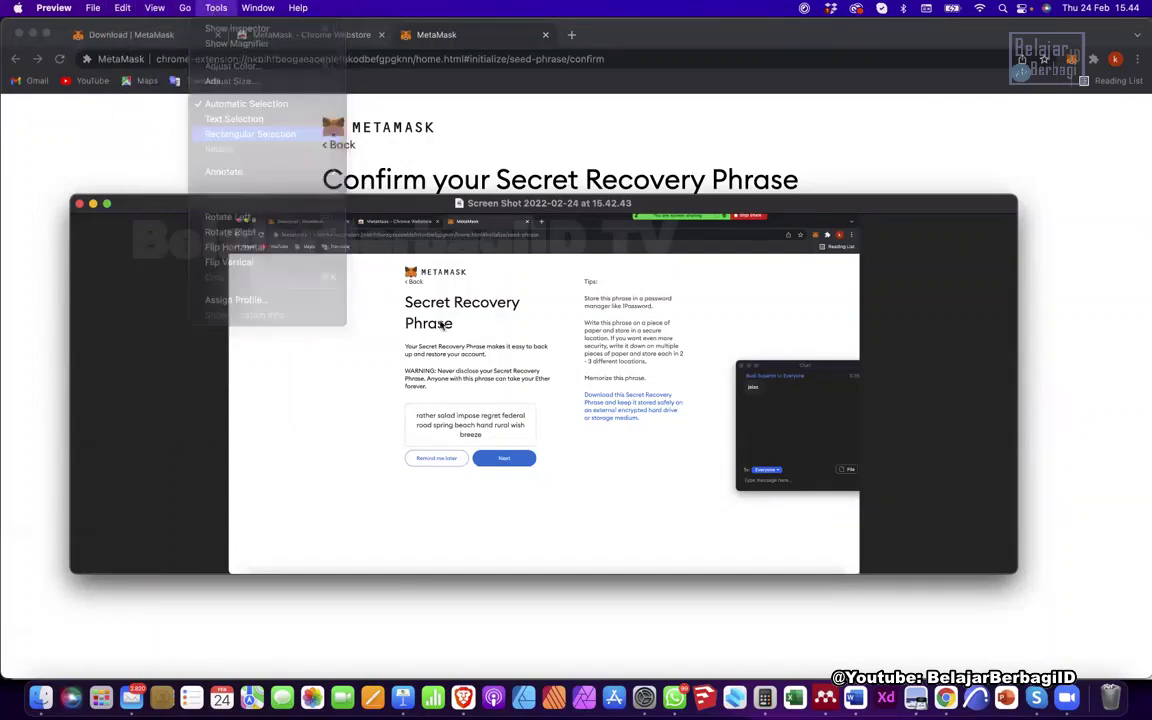
drag(398, 398, 547, 454)
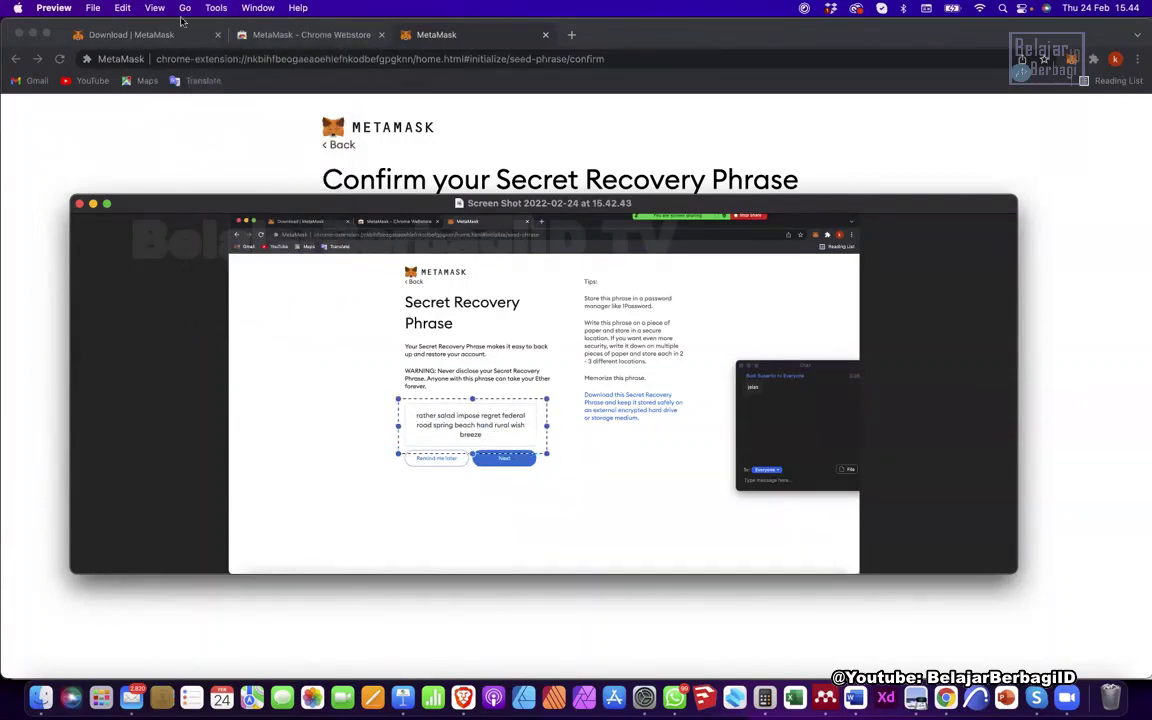
click(93, 7)
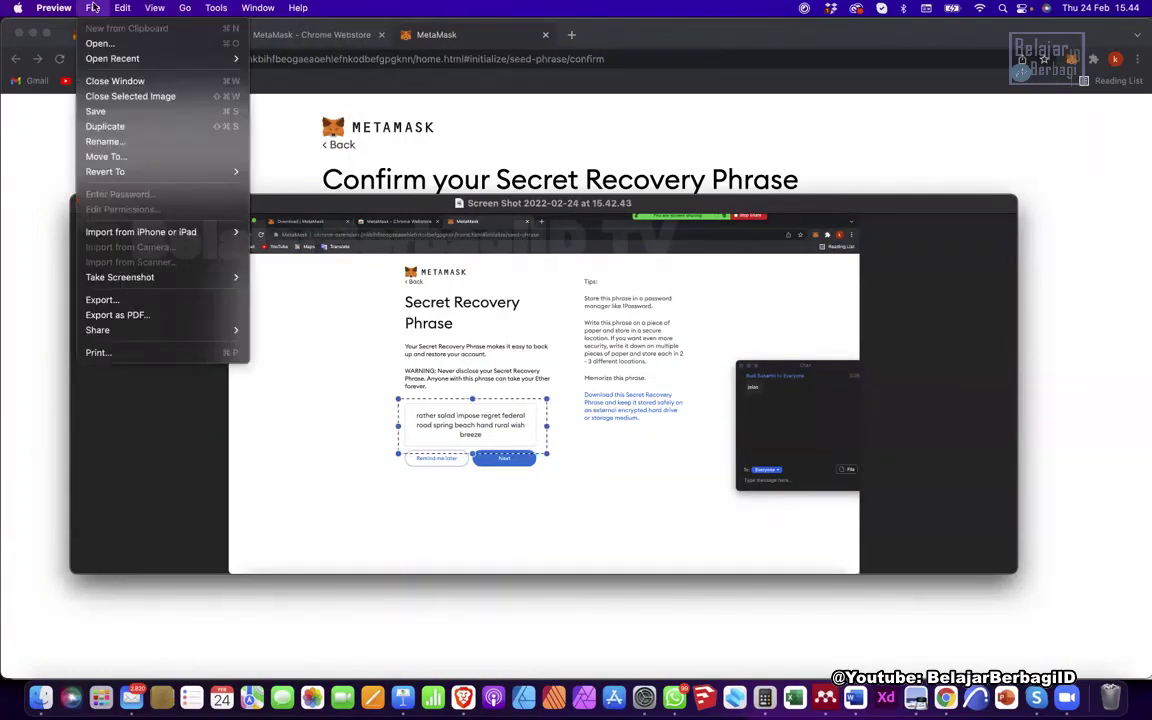
click(93, 7)
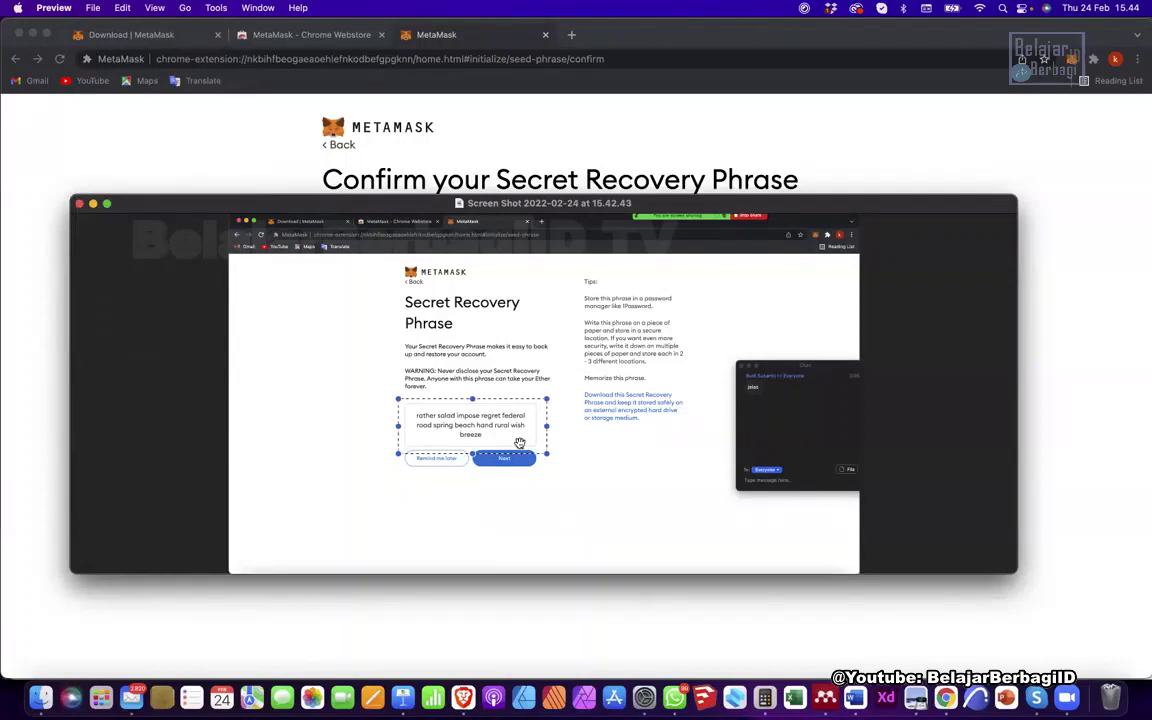
click(215, 8)
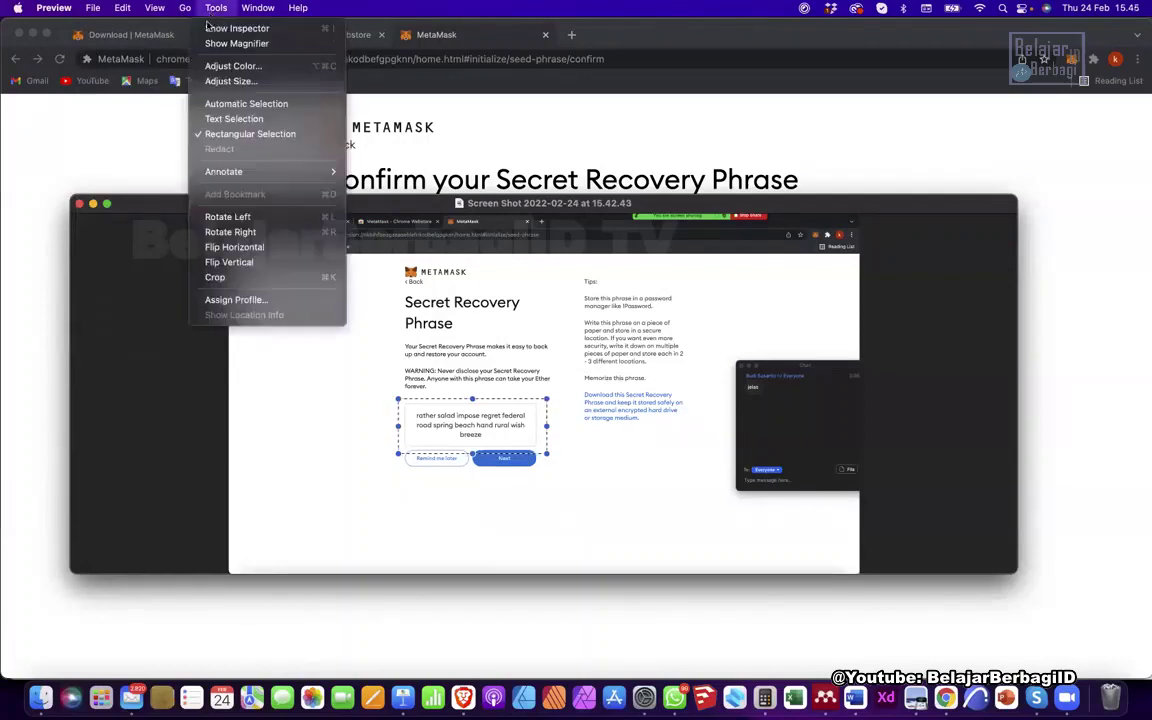
click(224, 279)
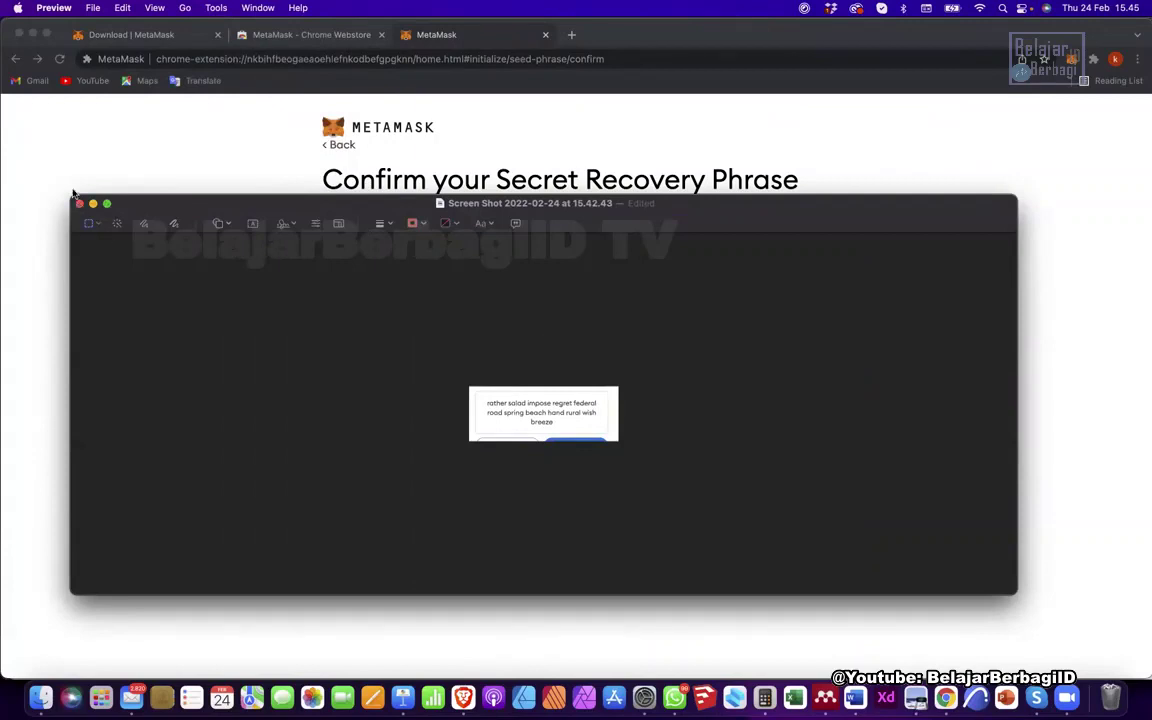
drag(75, 197, 556, 398)
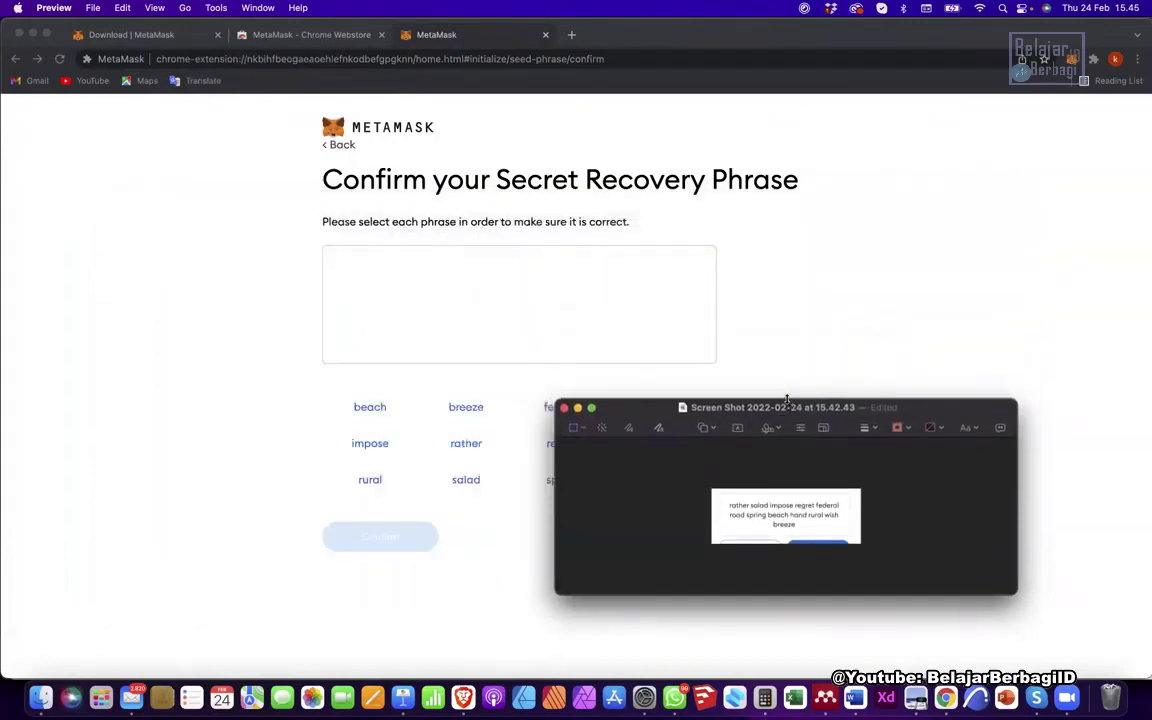
drag(785, 411, 843, 99)
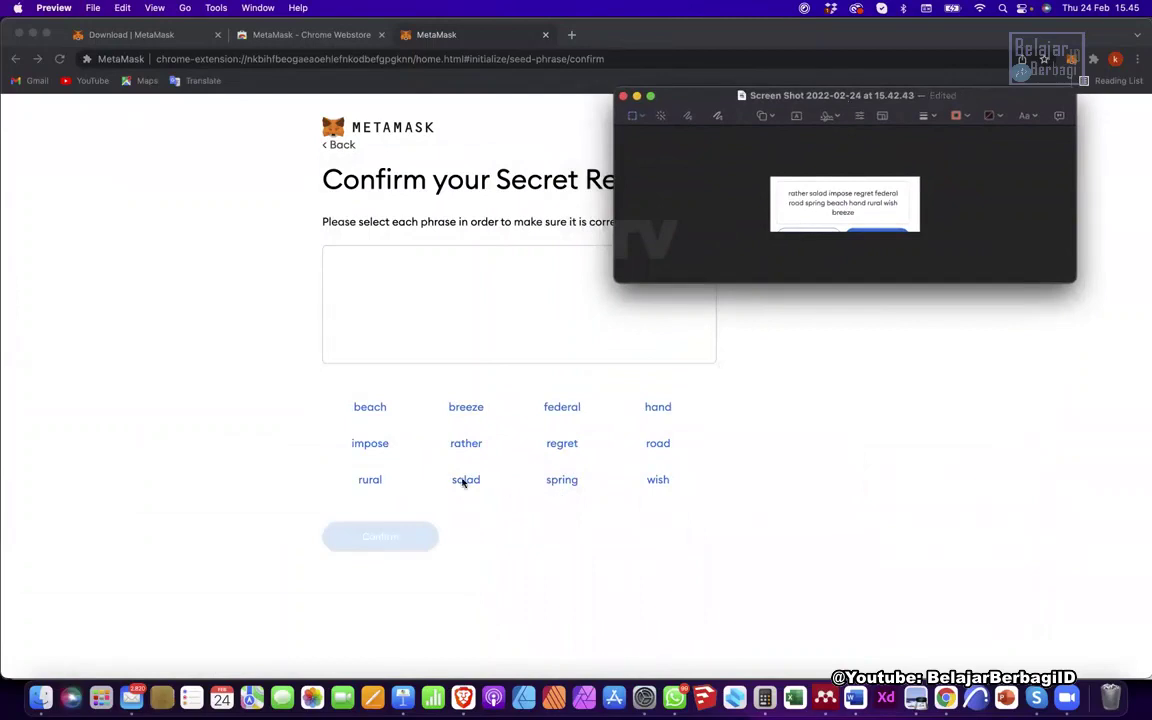
Add the first recovery word, then arrange the browser and screenshot windows so both stay visible.
click(469, 452)
click(466, 445)
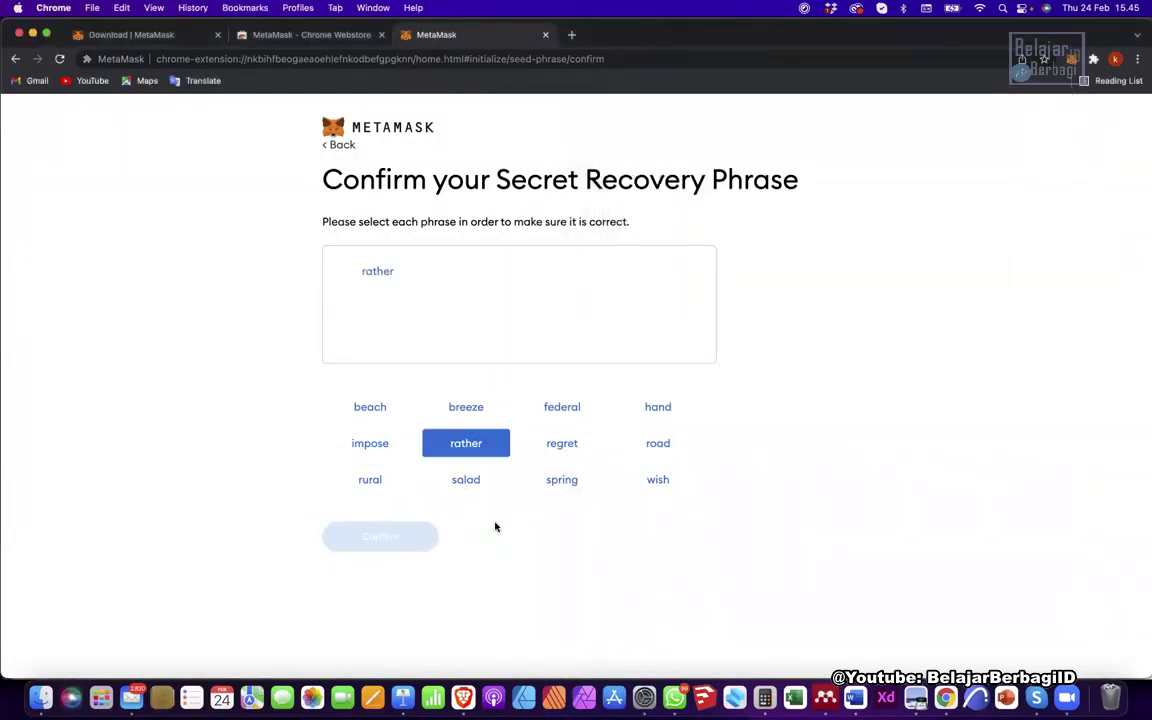
click(915, 697)
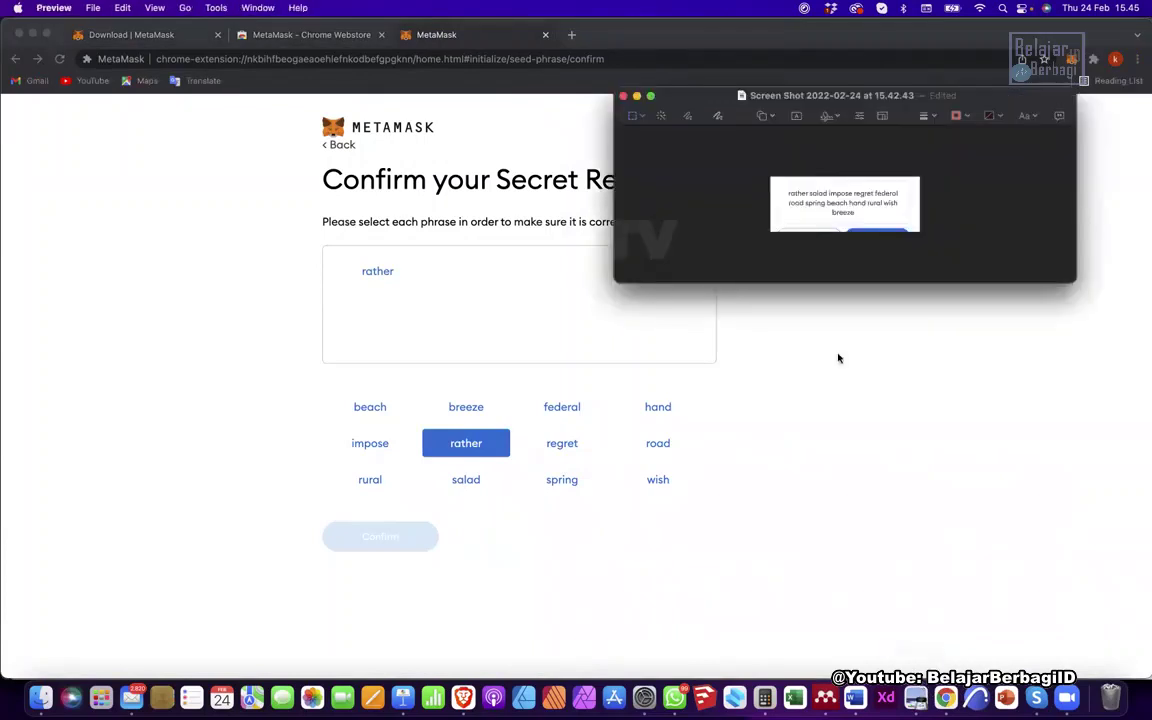
drag(725, 88, 648, 7)
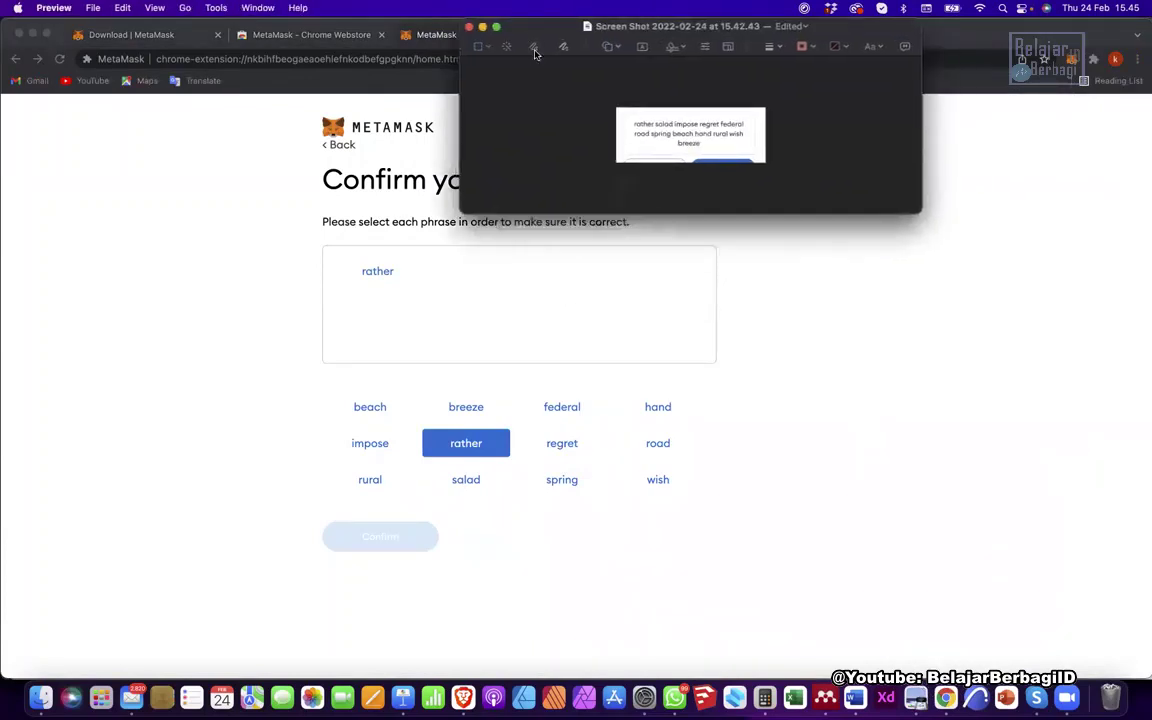
key(super+Tab)
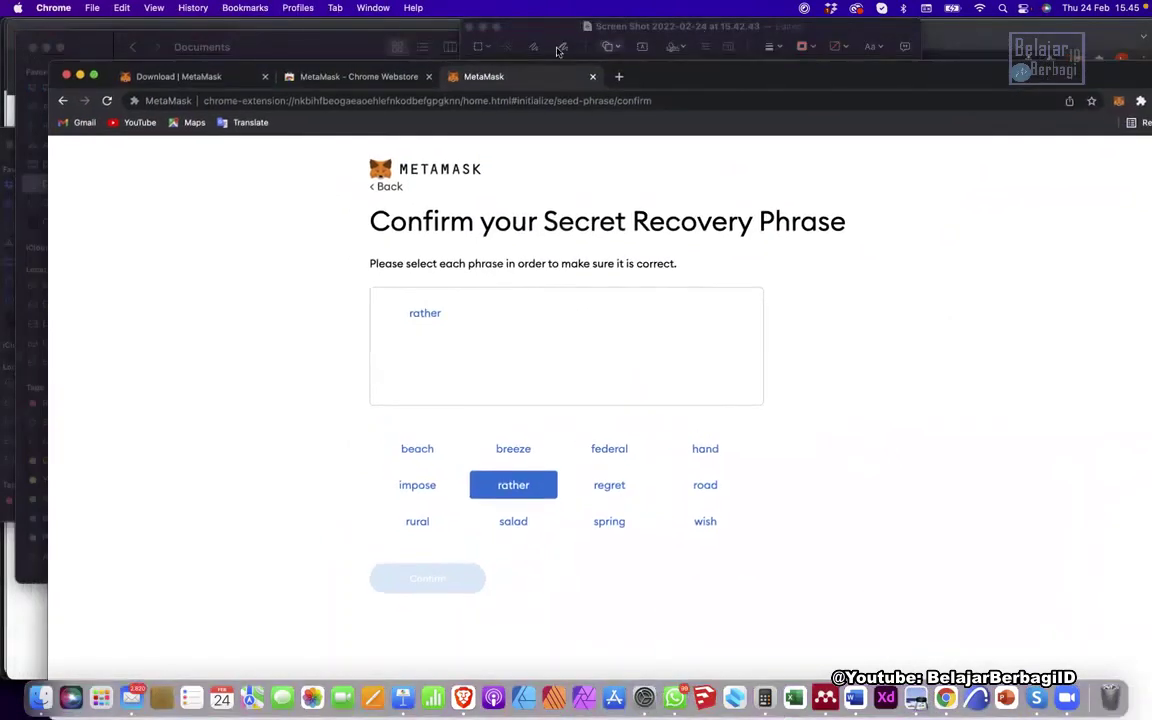
click(490, 30)
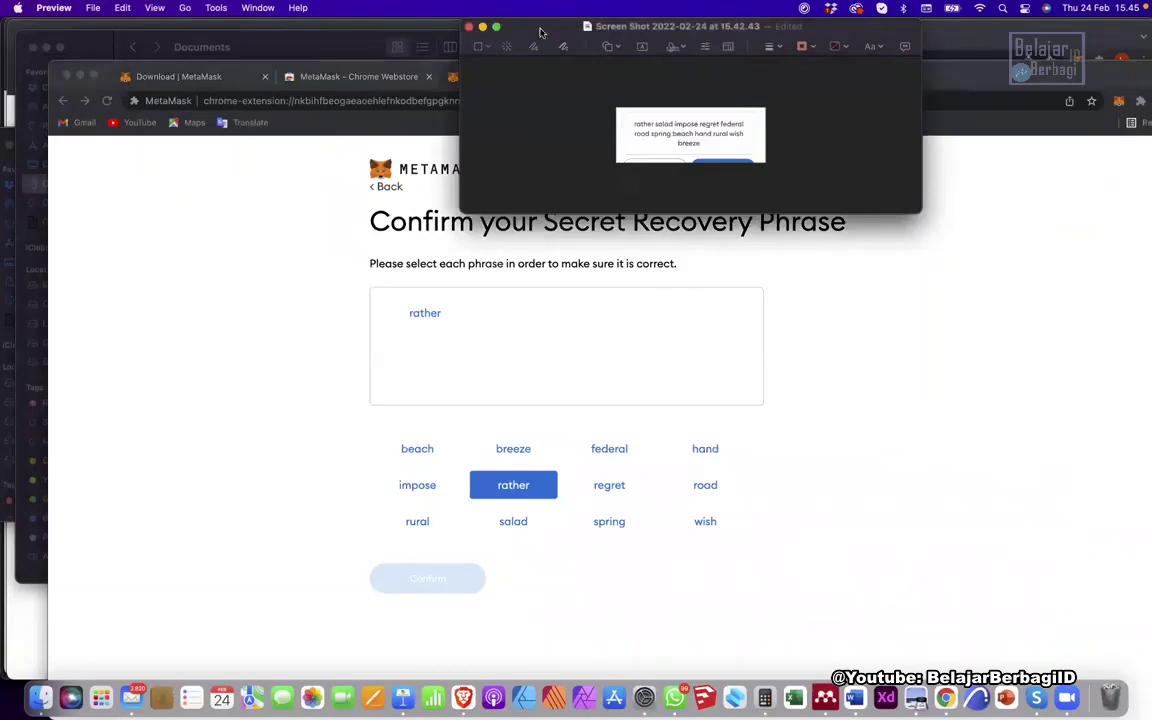
click(446, 65)
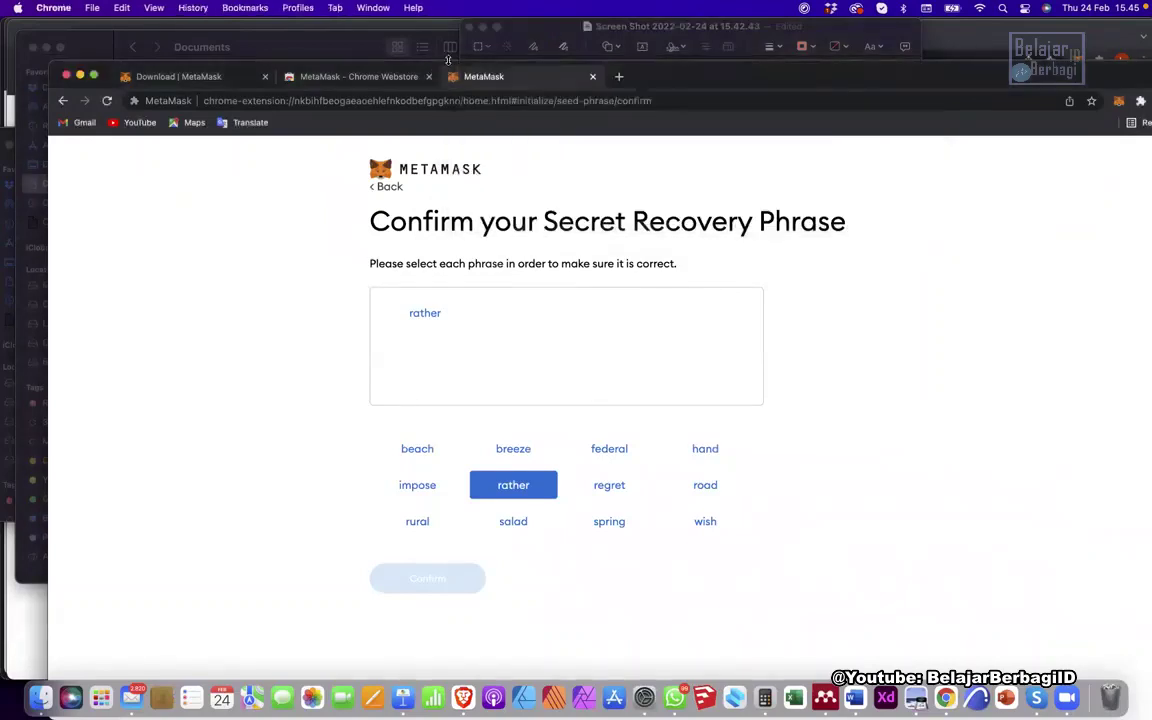
drag(442, 62, 564, 221)
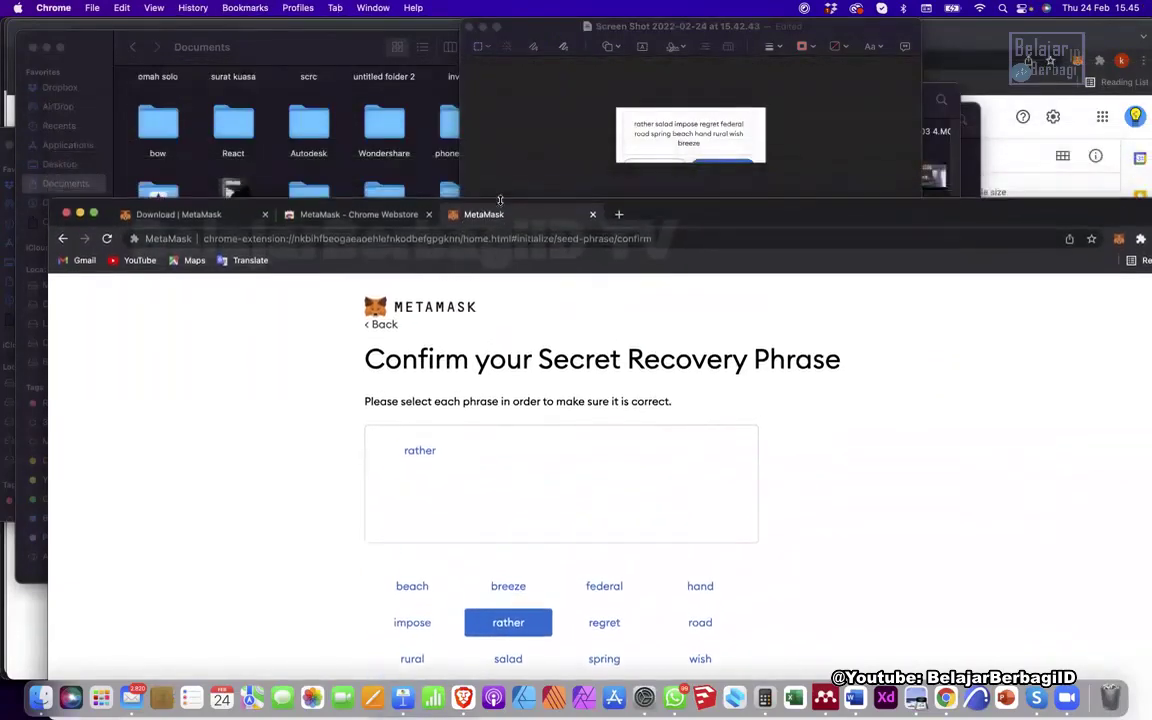
scroll(669, 550, down, 1)
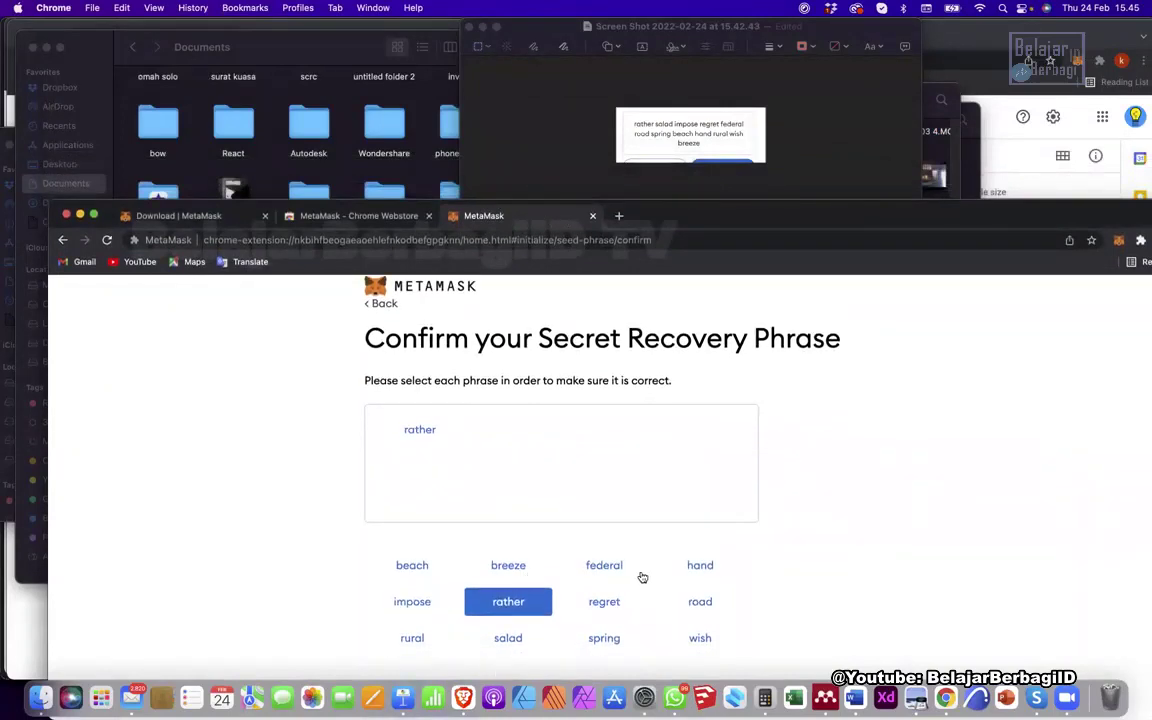
Pick recovery words two through twelve in order, following the cropped screenshot.
click(507, 638)
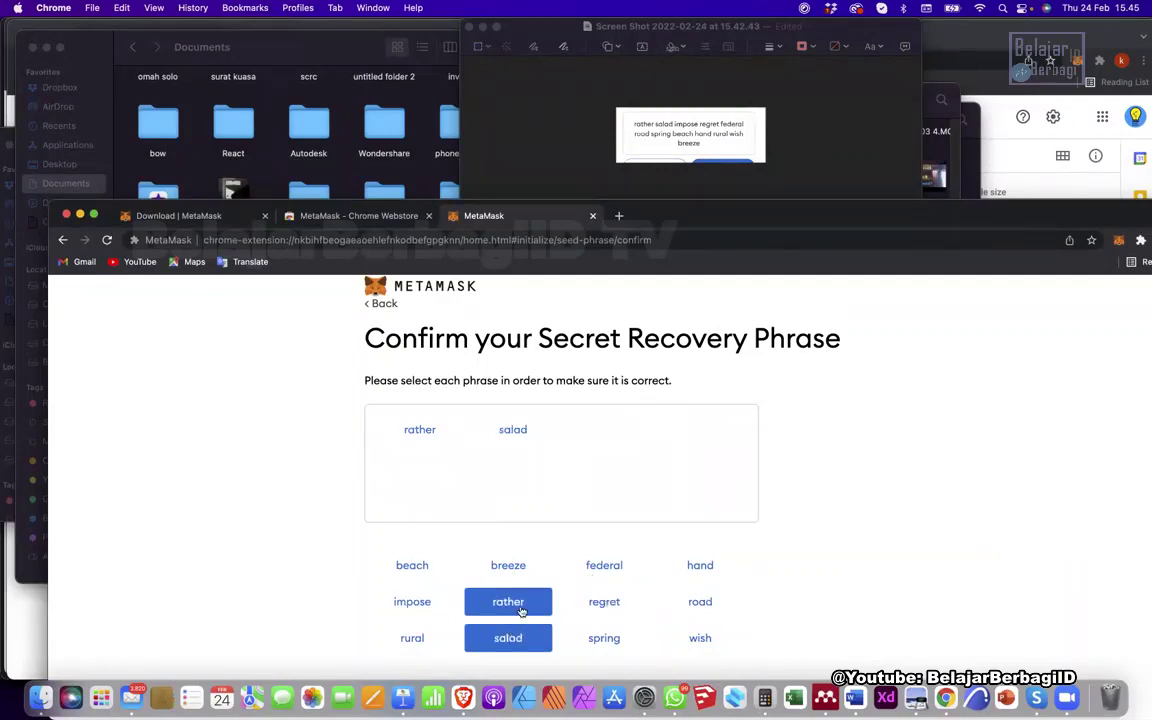
click(424, 606)
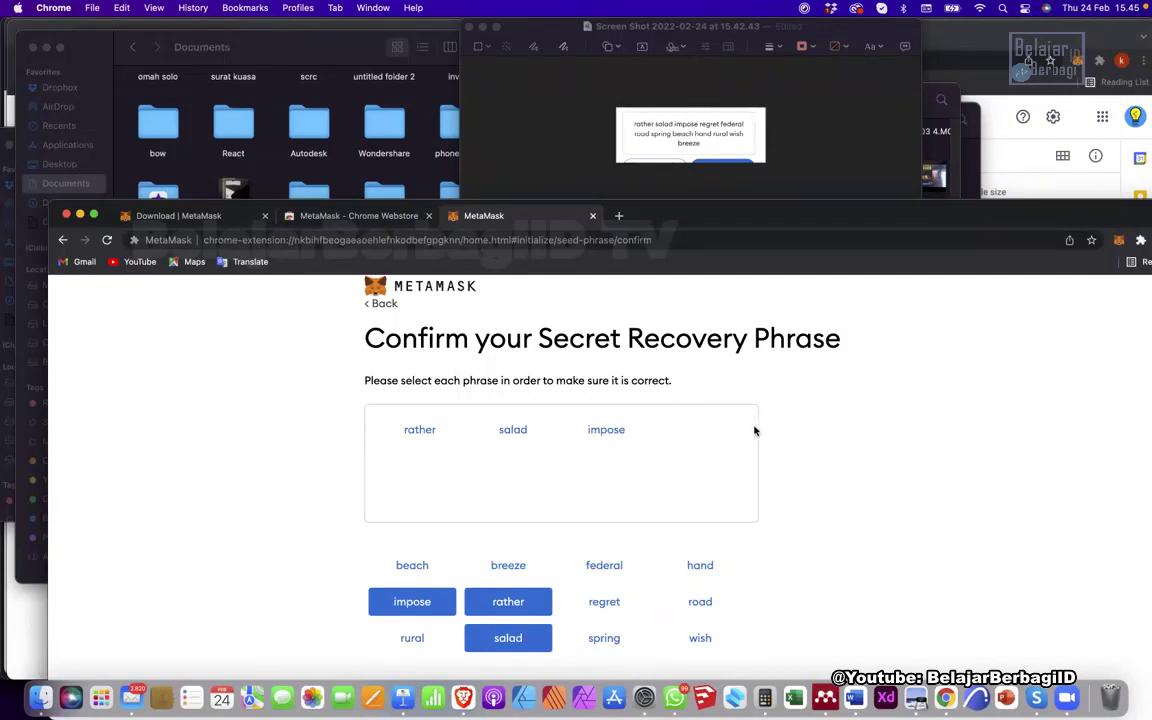
click(604, 608)
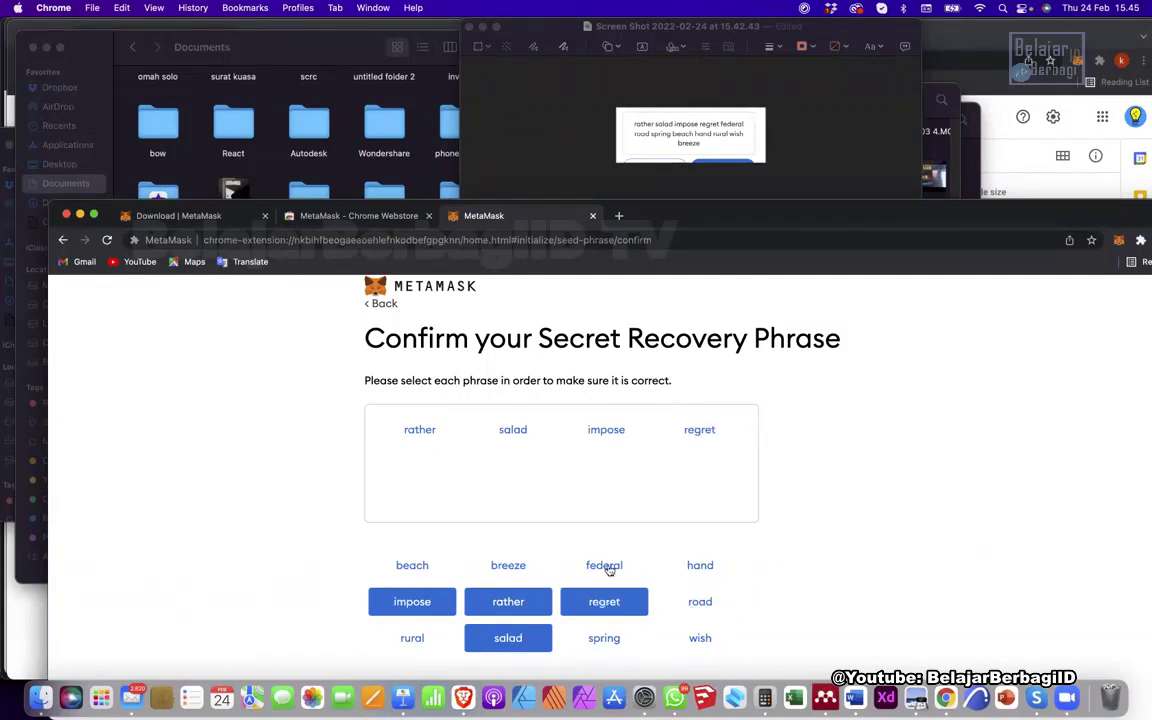
click(607, 567)
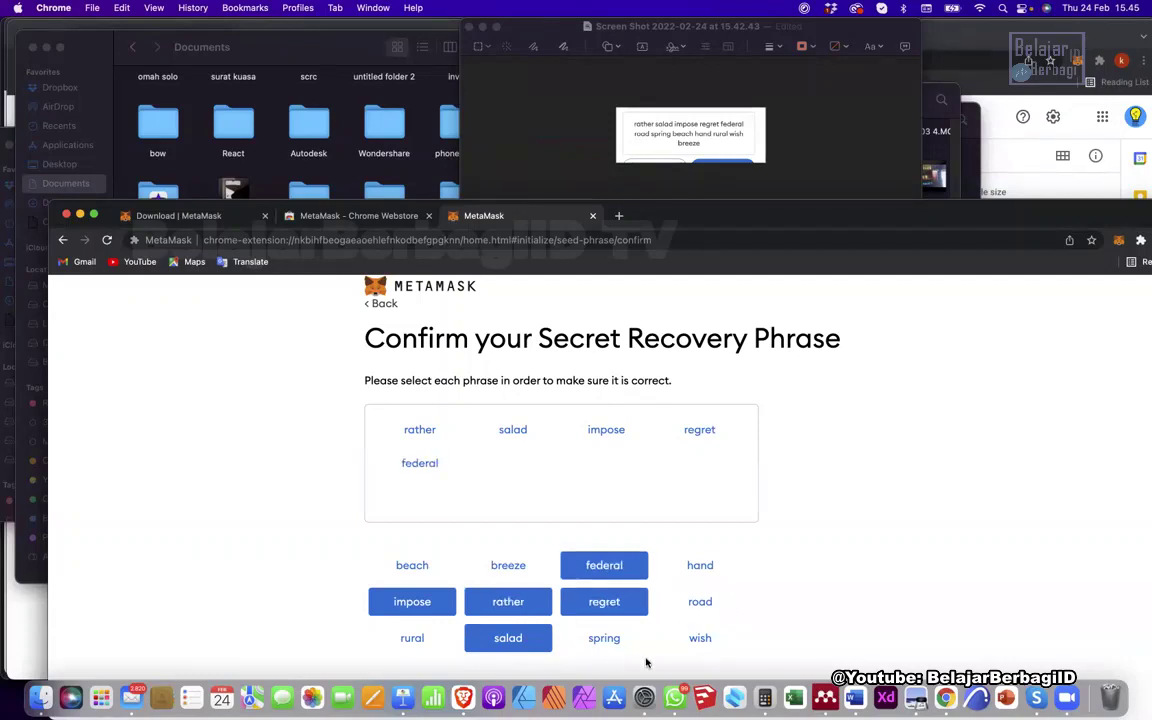
click(691, 605)
click(601, 646)
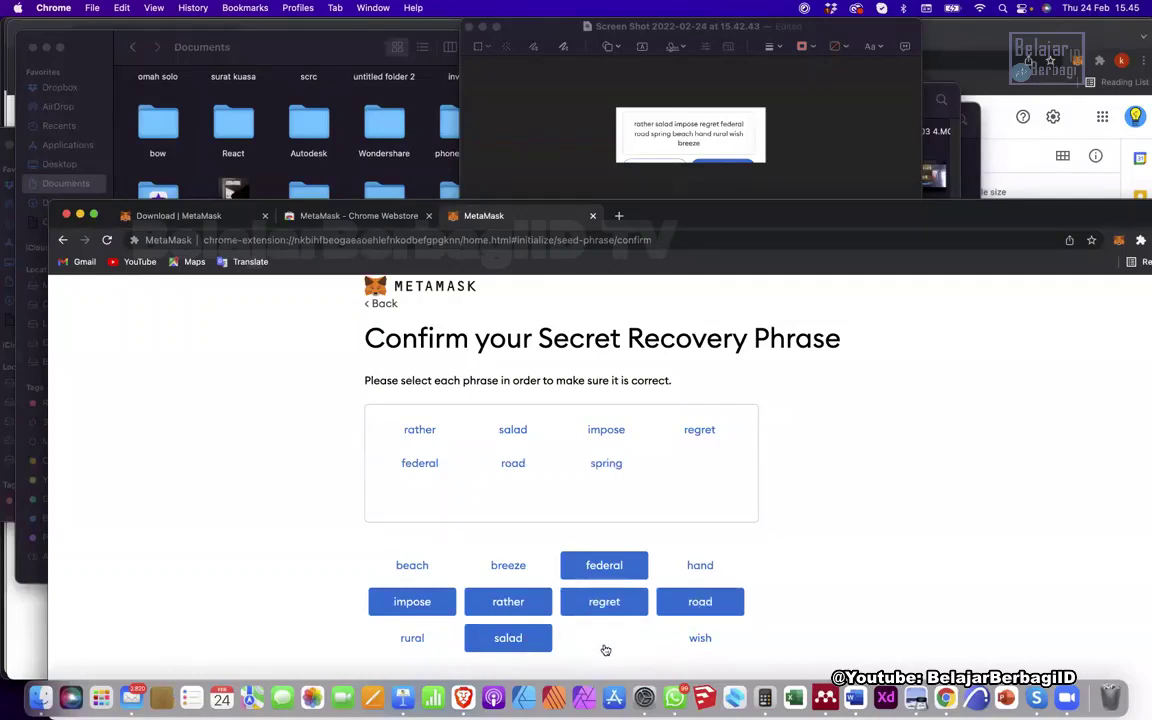
click(414, 569)
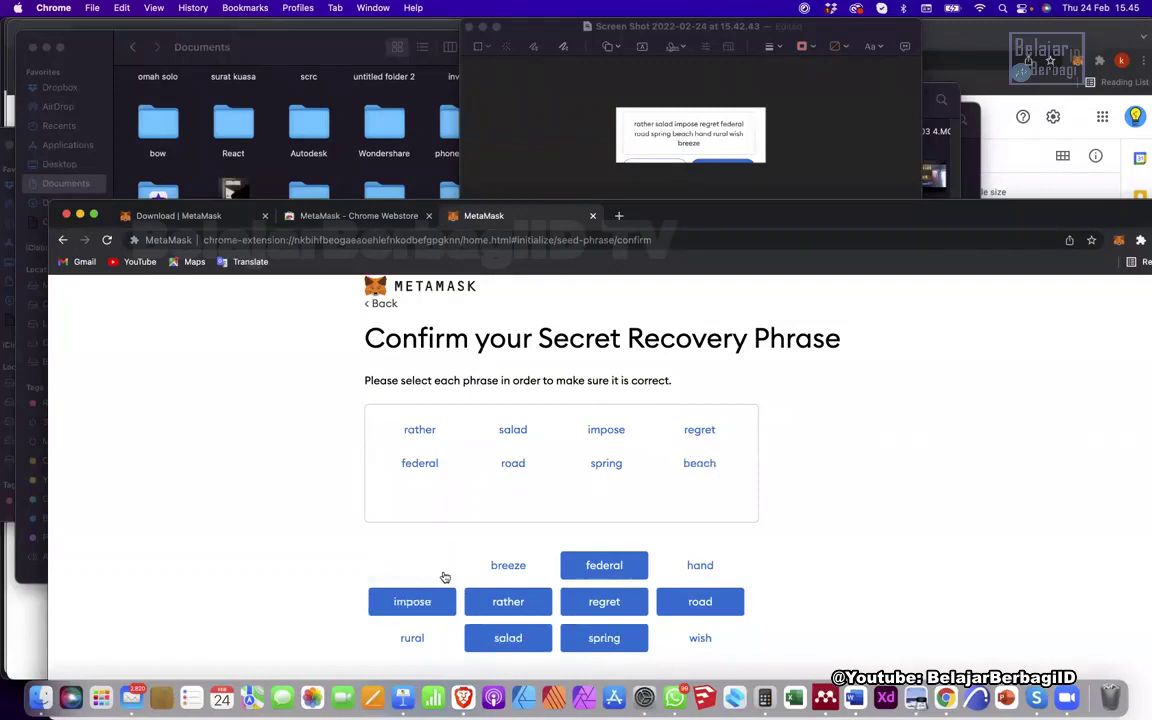
click(689, 564)
click(414, 639)
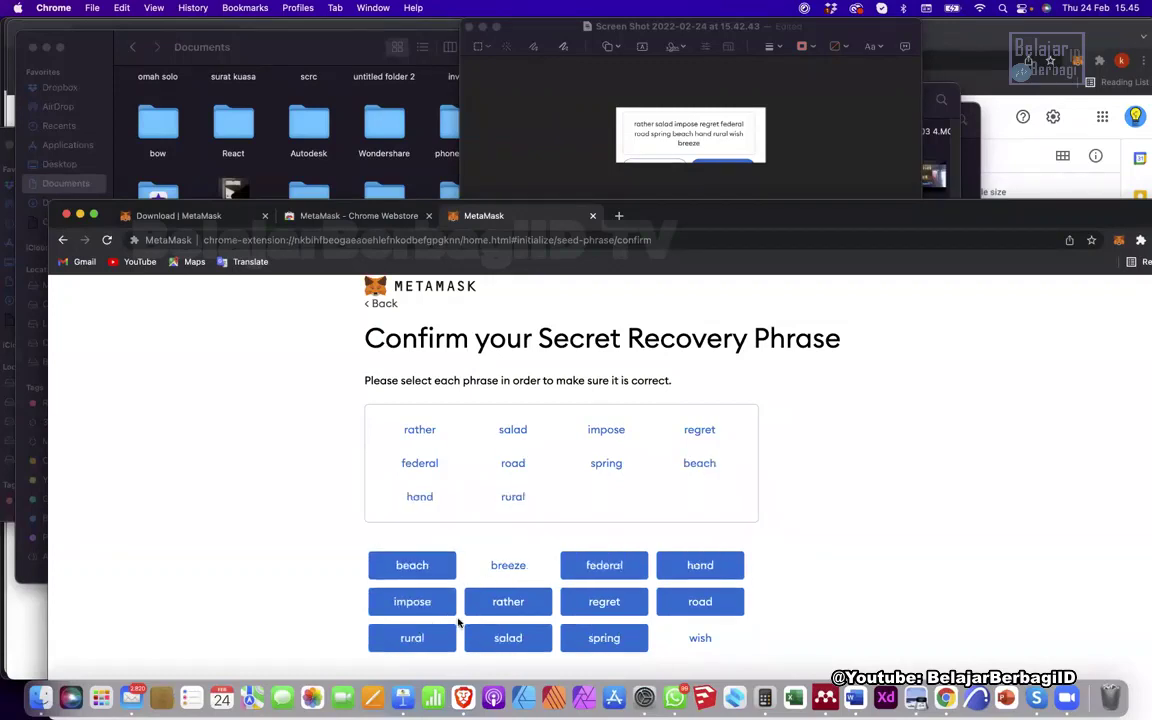
click(700, 638)
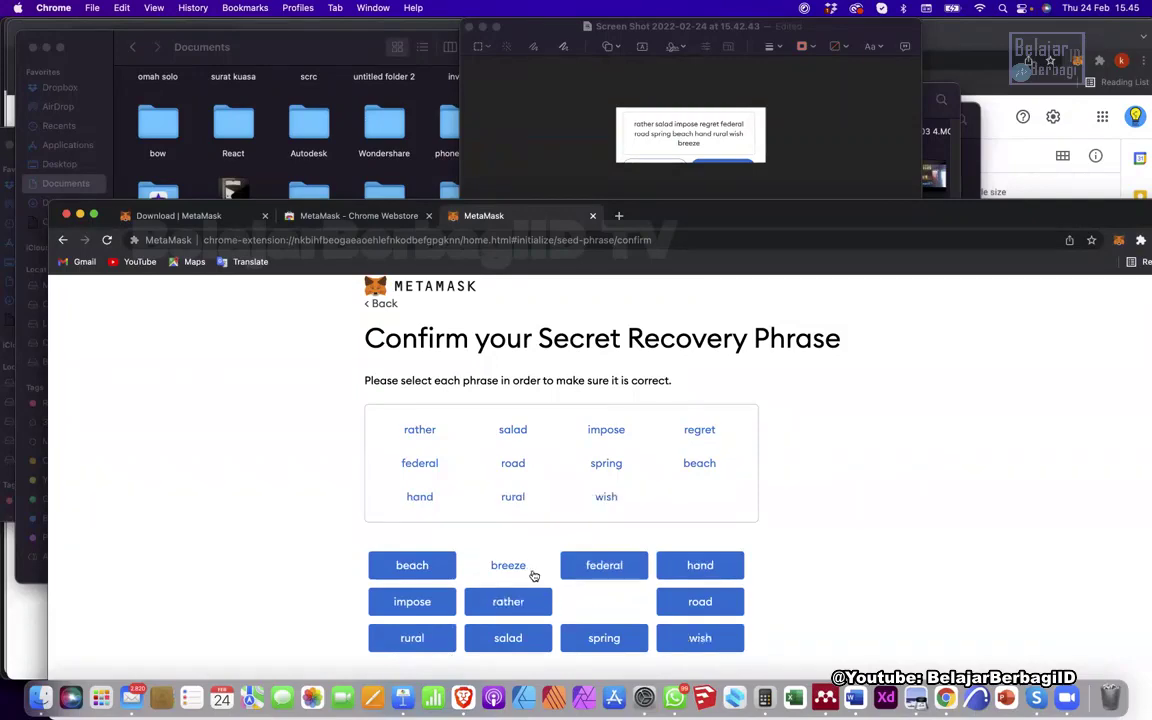
click(522, 566)
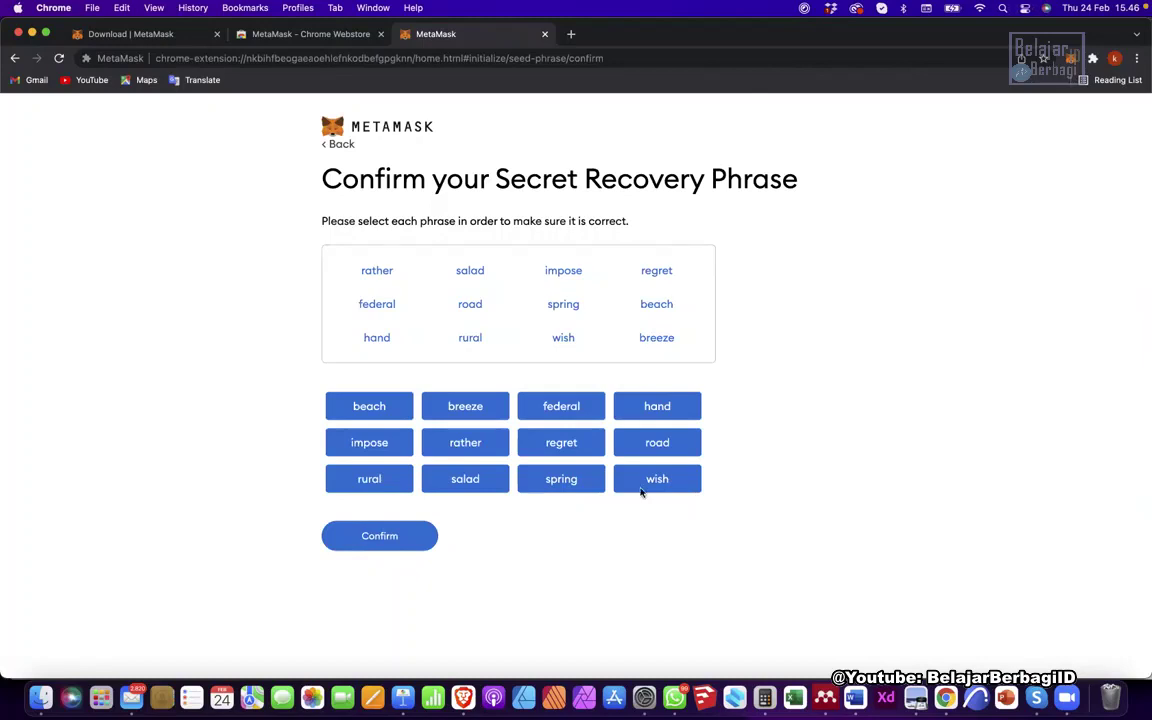
Confirm the 12-word phrase, choose All Done, and close the What's new popup.
drag(640, 486, 704, 334)
drag(657, 442, 670, 368)
click(400, 543)
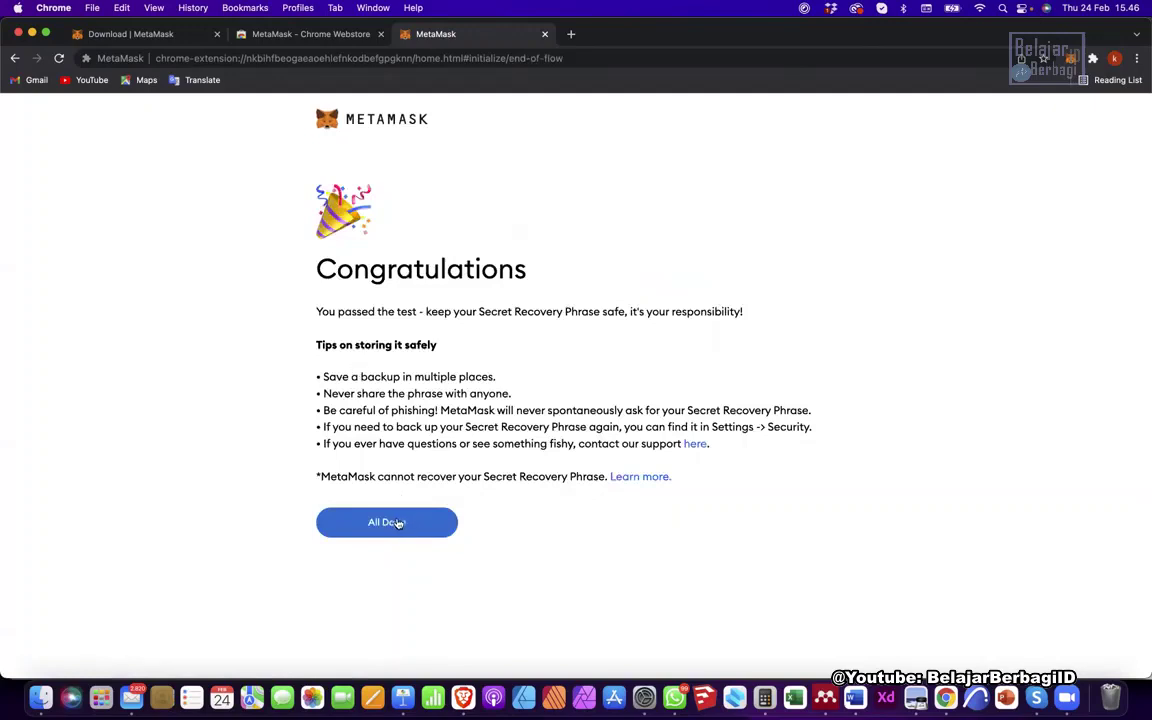
click(394, 524)
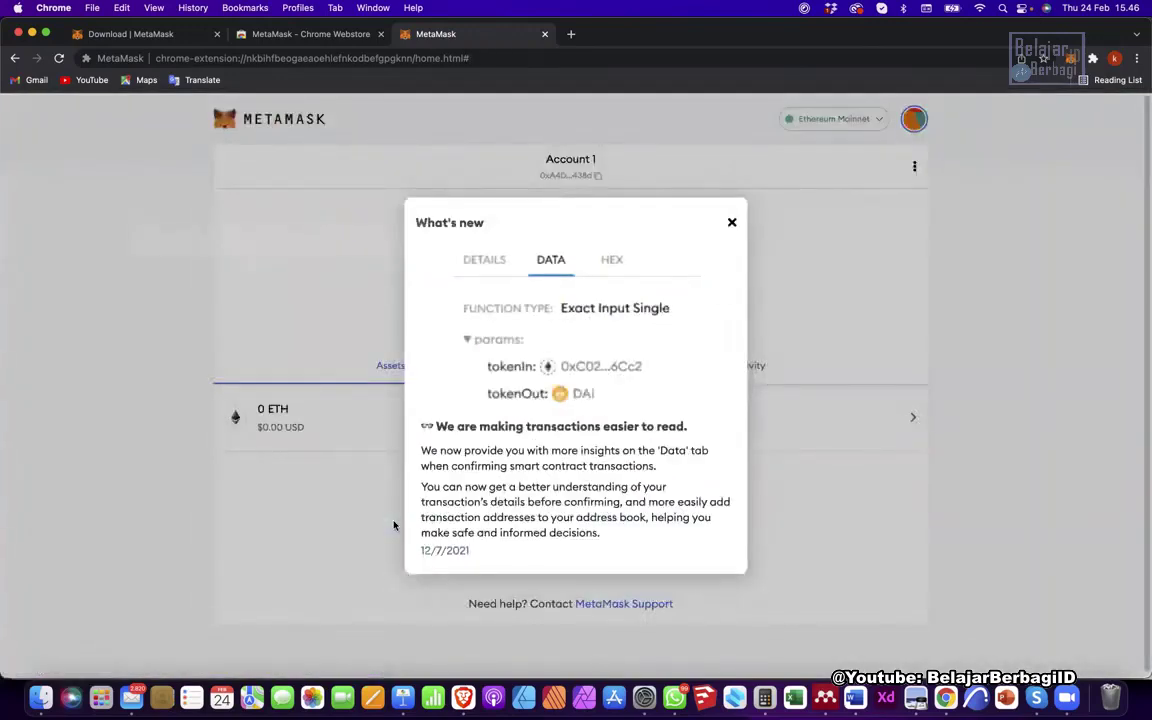
click(731, 222)
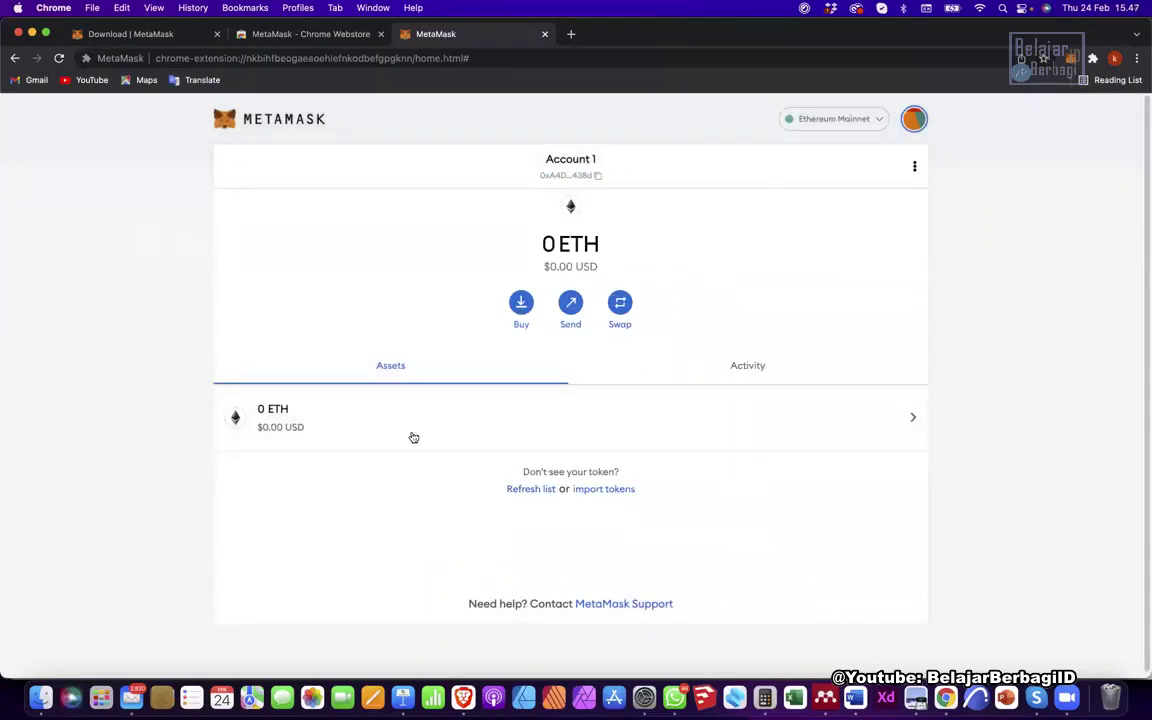
View Account 1's address and QR code from Deposit ETH, then start a swap from ETH.
click(519, 301)
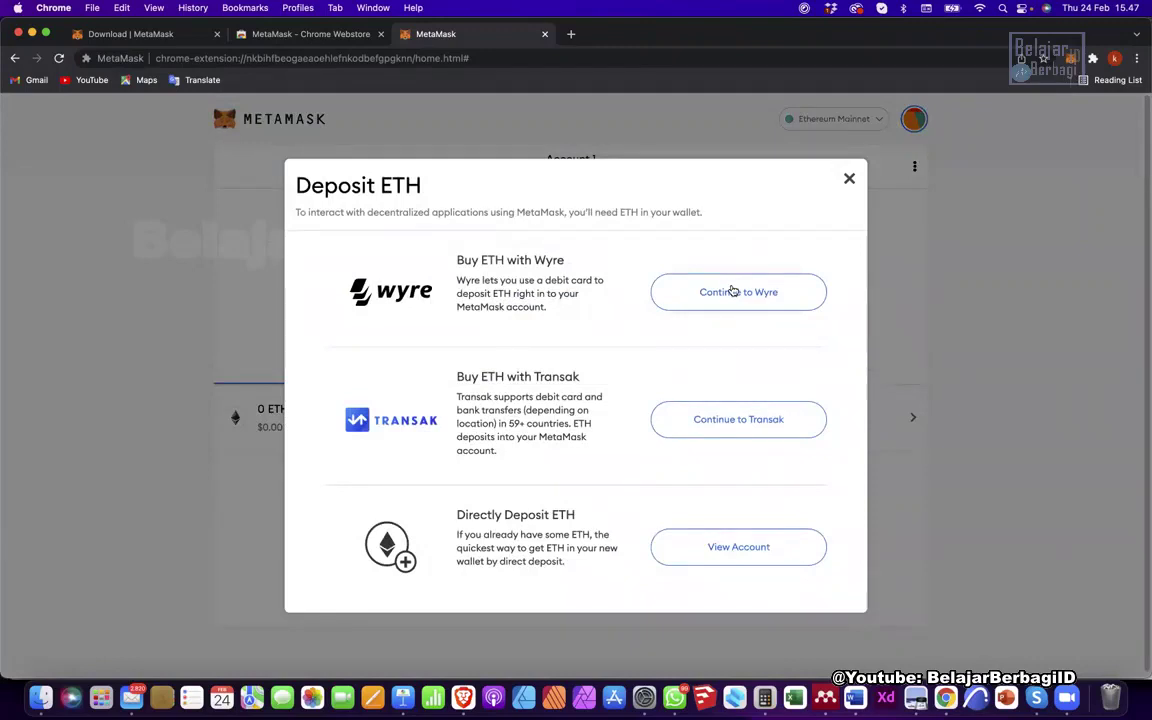
click(692, 548)
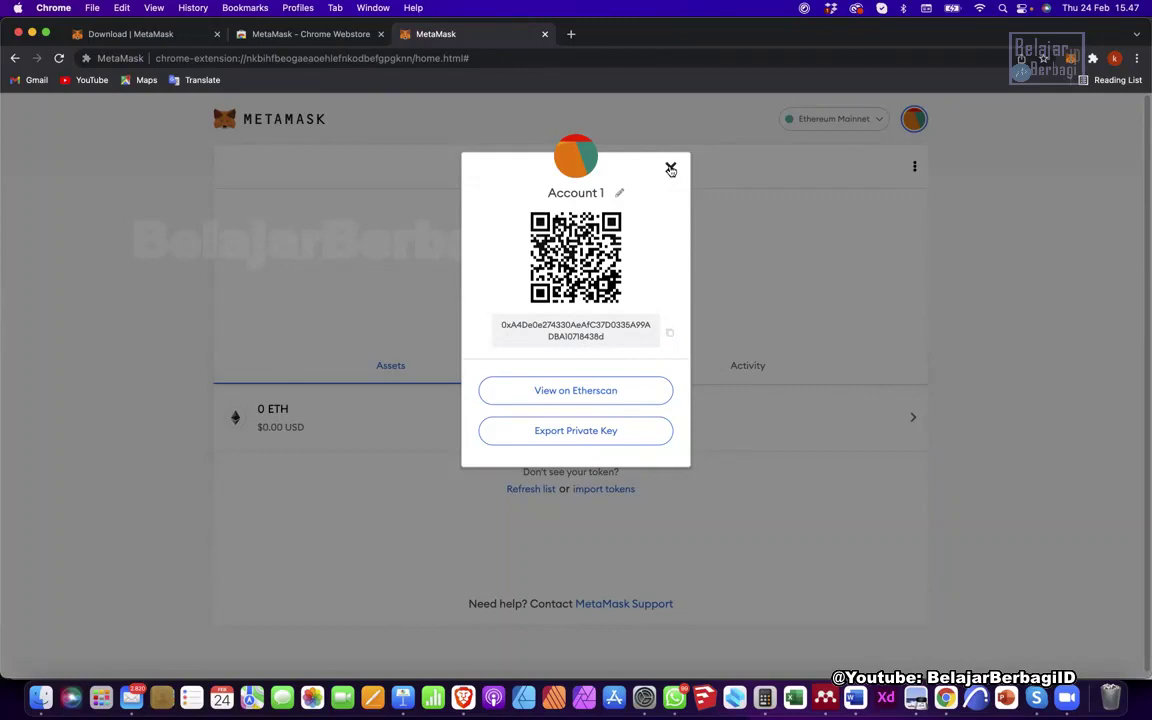
click(671, 169)
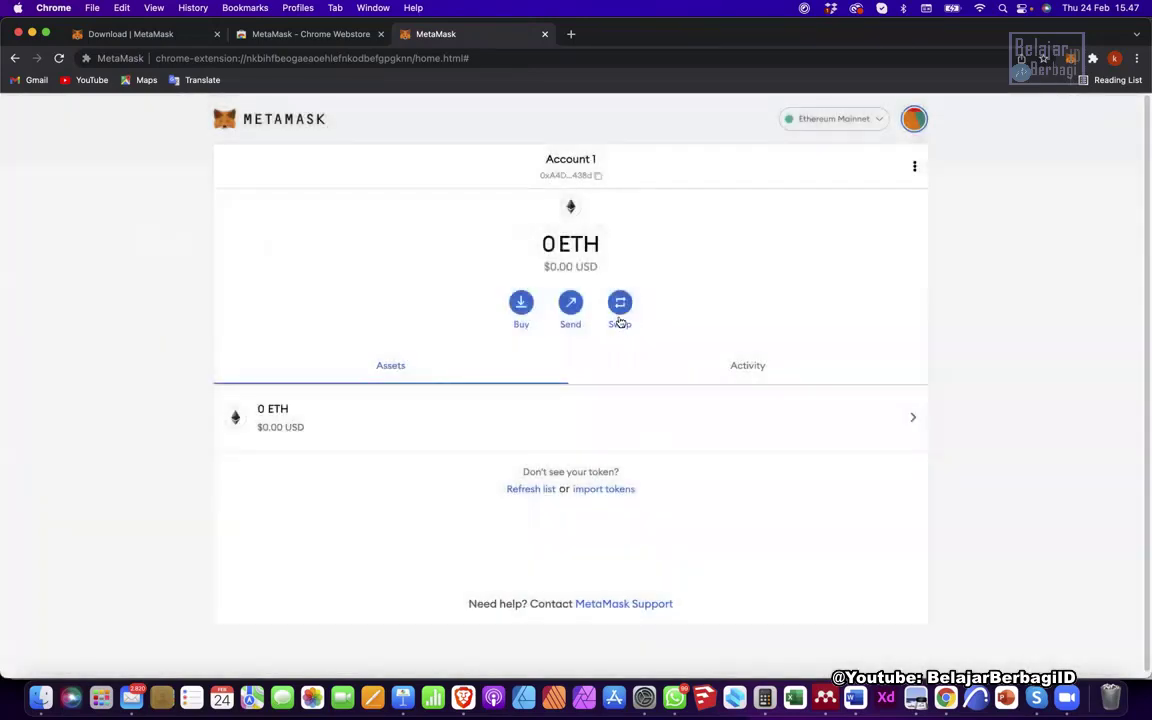
click(621, 309)
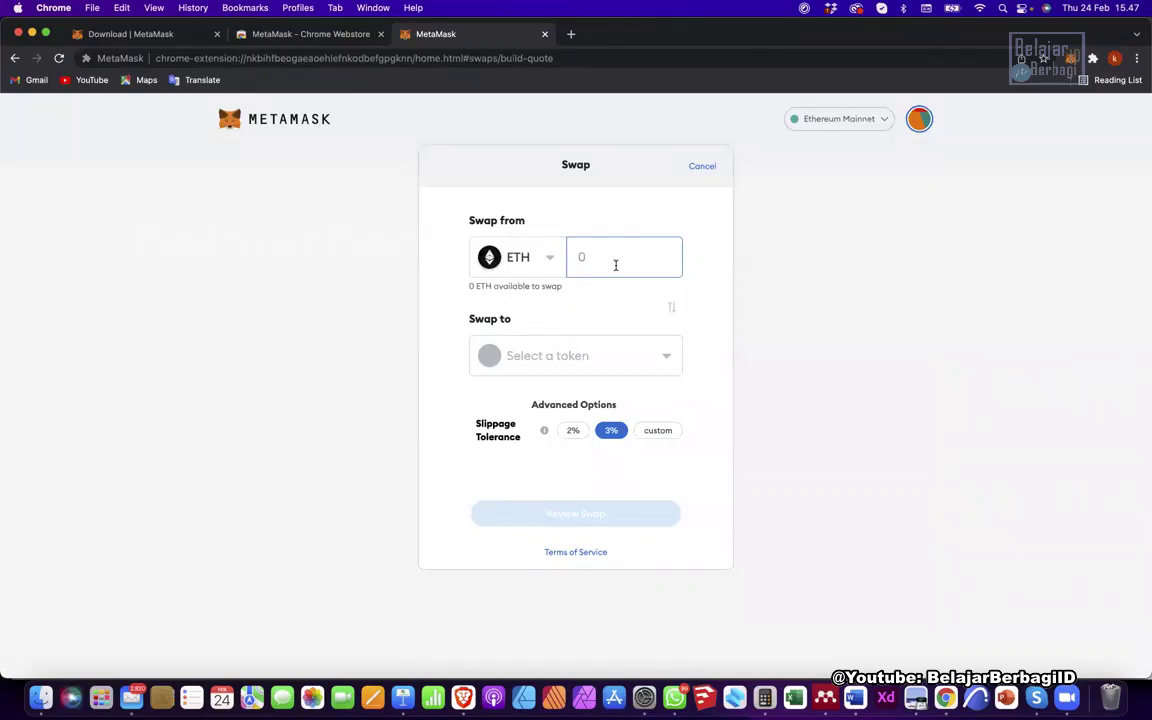
Enter 1 ETH as the swap amount and browse the list of tokens to receive.
text(1)
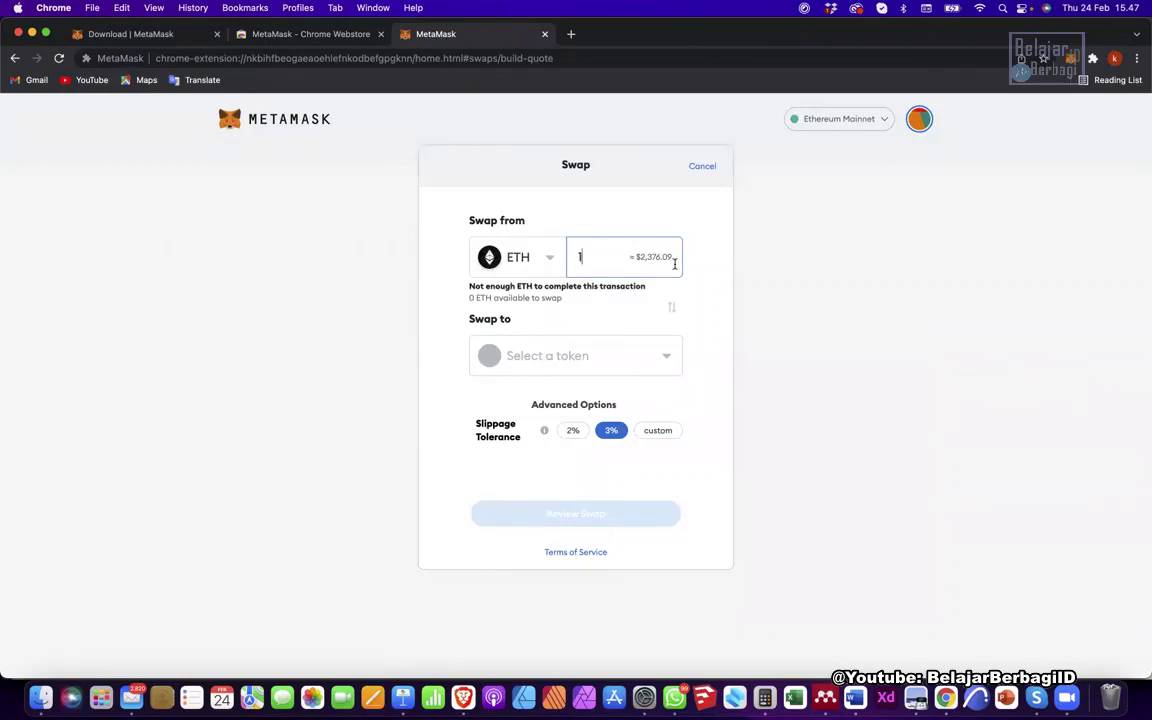
click(670, 360)
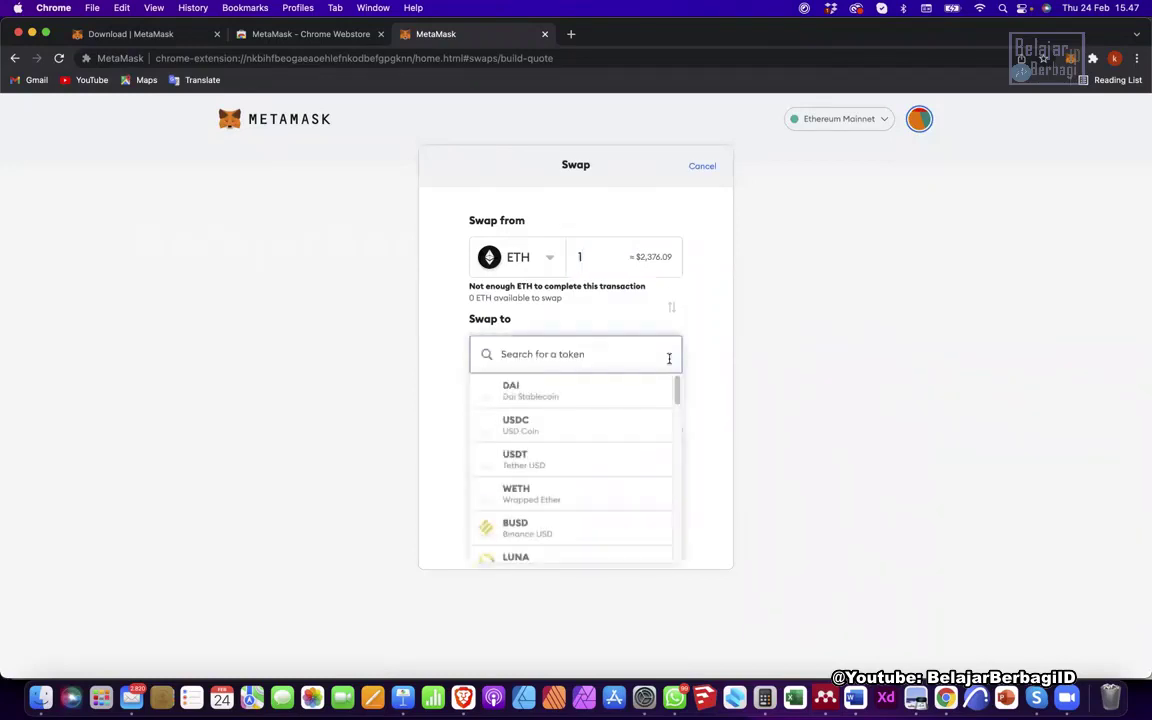
scroll(594, 401, down, 5)
scroll(594, 401, down, 5)
scroll(594, 401, down, 5)
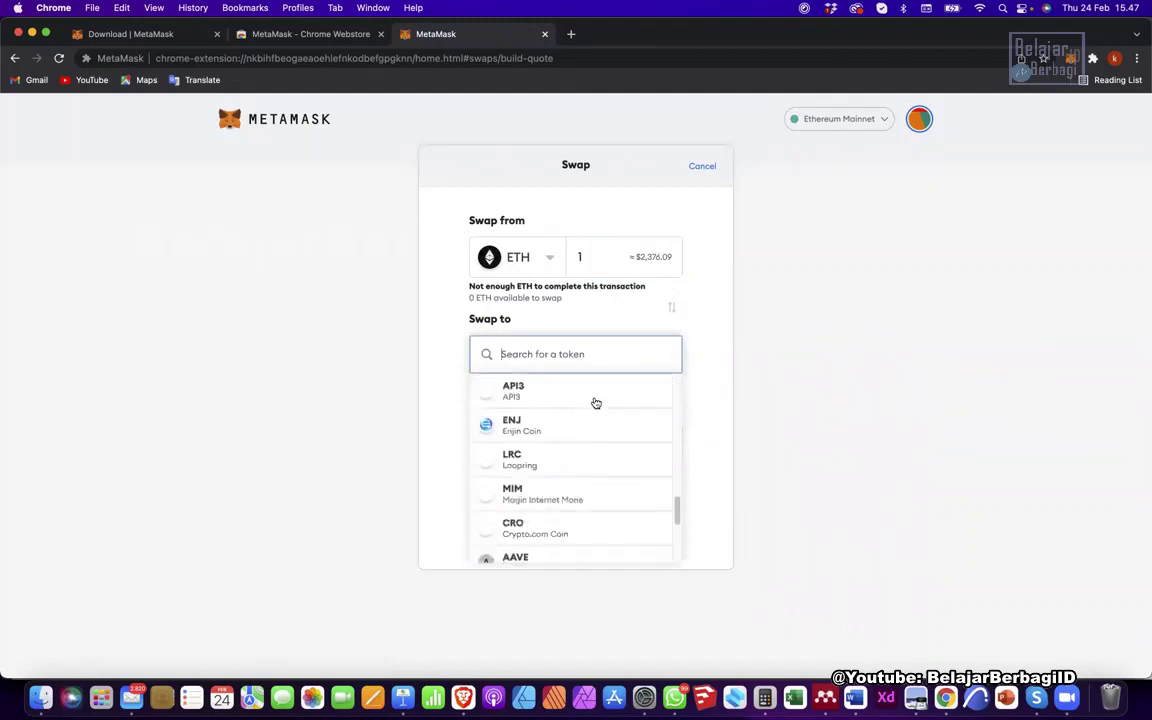
scroll(595, 402, down, 5)
scroll(595, 402, up, 1)
scroll(595, 402, up, 2)
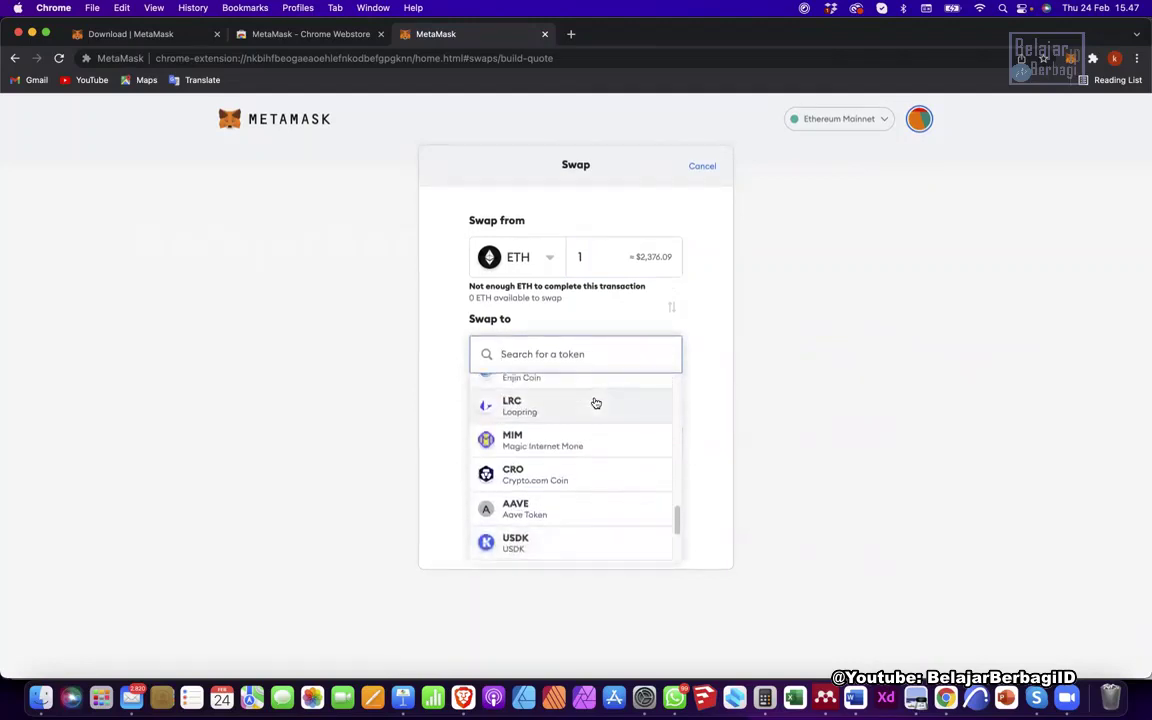
scroll(595, 402, up, 10)
scroll(595, 402, up, 5)
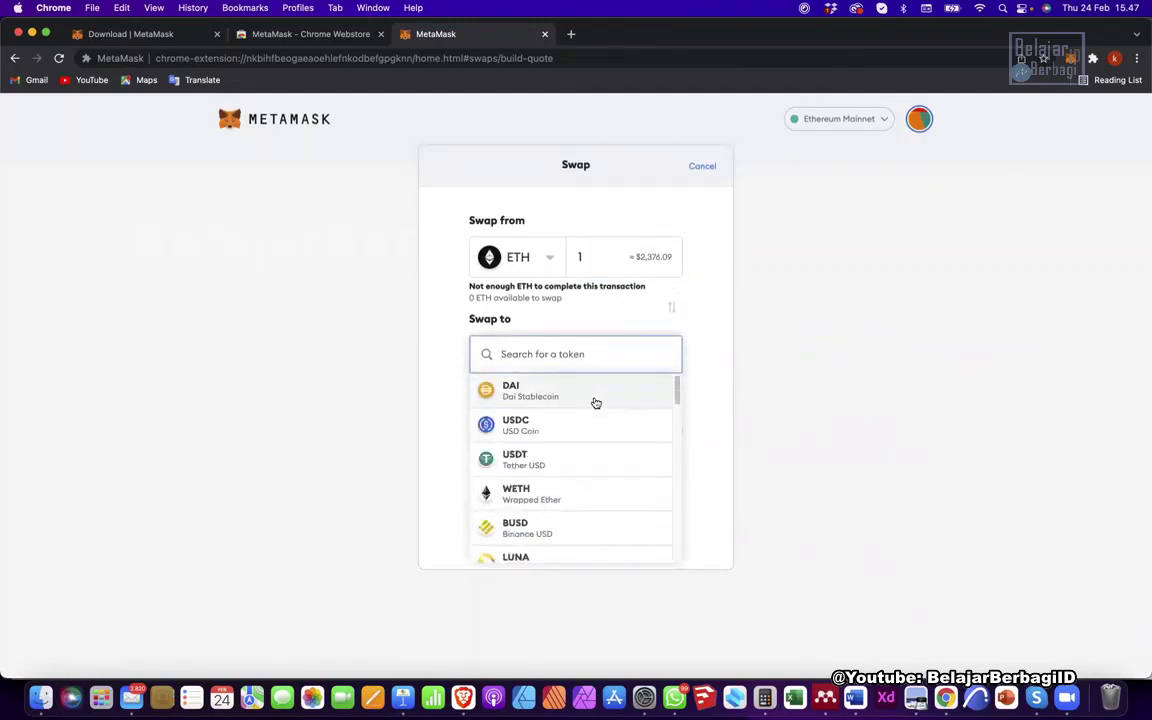
Close the token list without picking one and cancel the swap back to the wallet home.
scroll(594, 403, down, 1)
scroll(580, 414, up, 1)
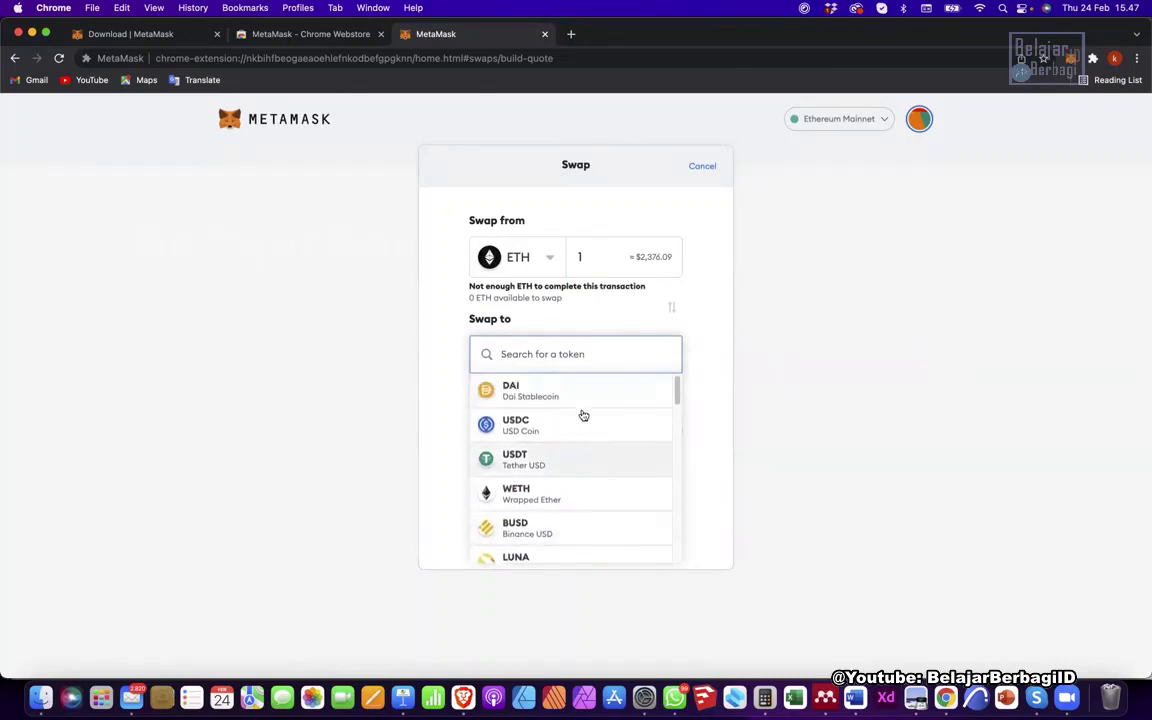
scroll(589, 435, down, 2)
scroll(589, 435, down, 1)
click(678, 335)
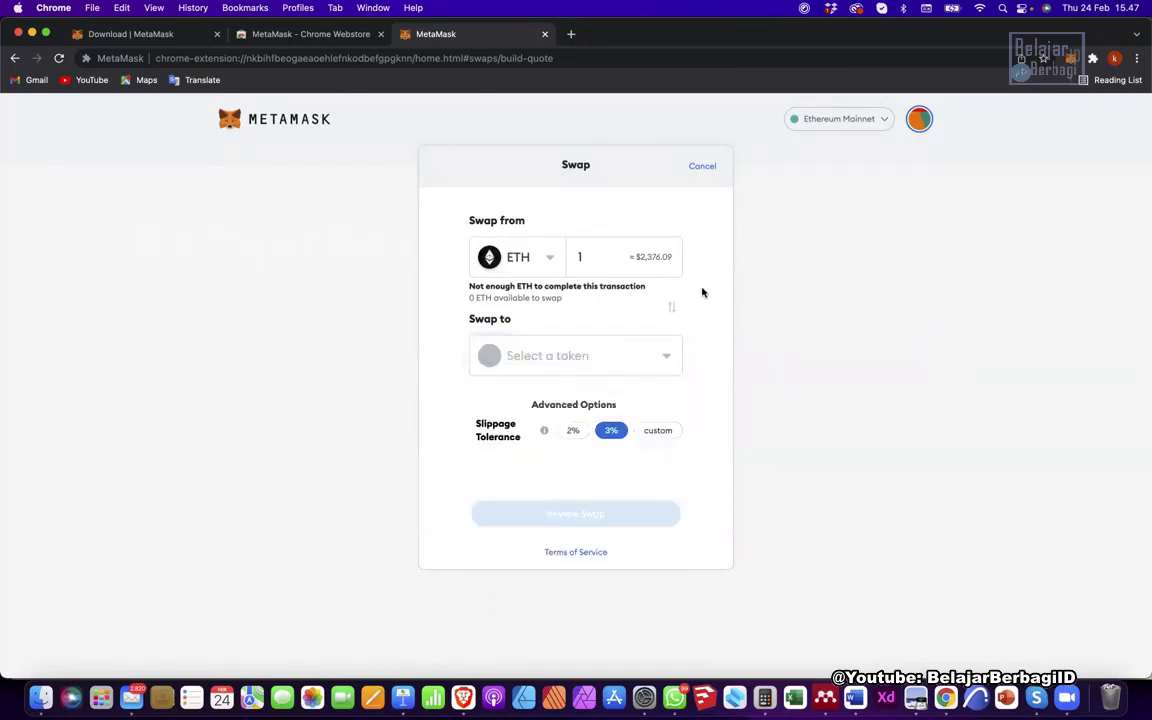
click(703, 167)
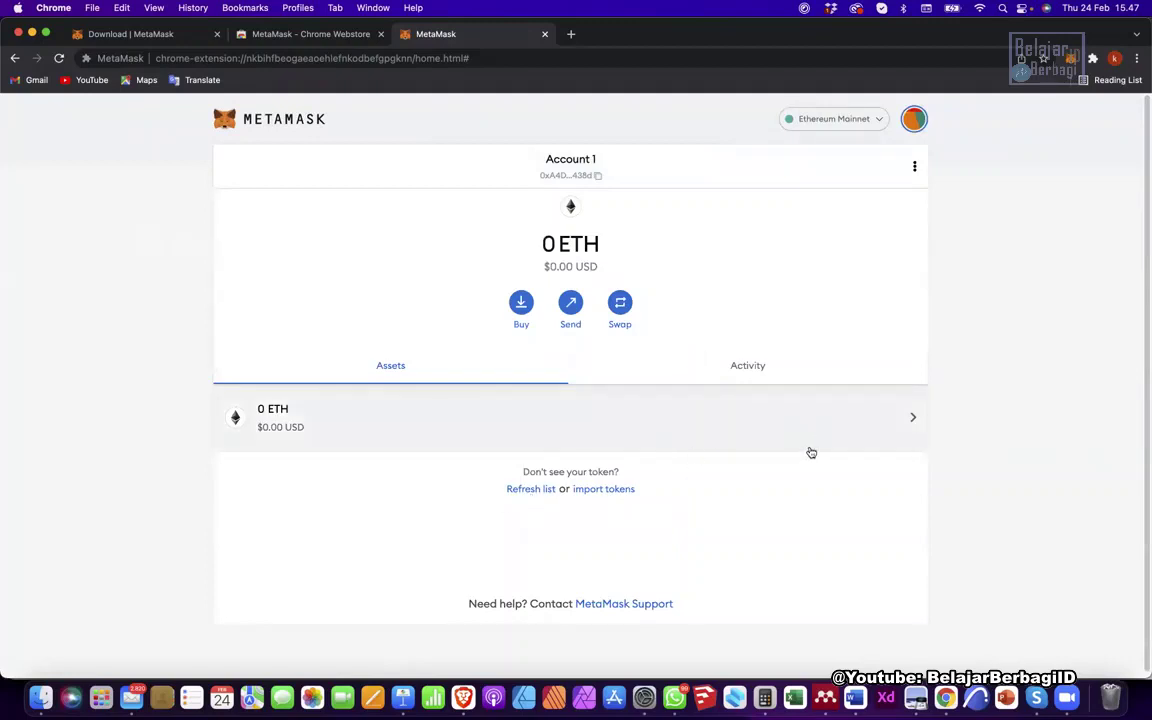
Open the MetaMask toolbar popup, check the ETH asset's empty transactions, and return to Account 1.
click(1071, 60)
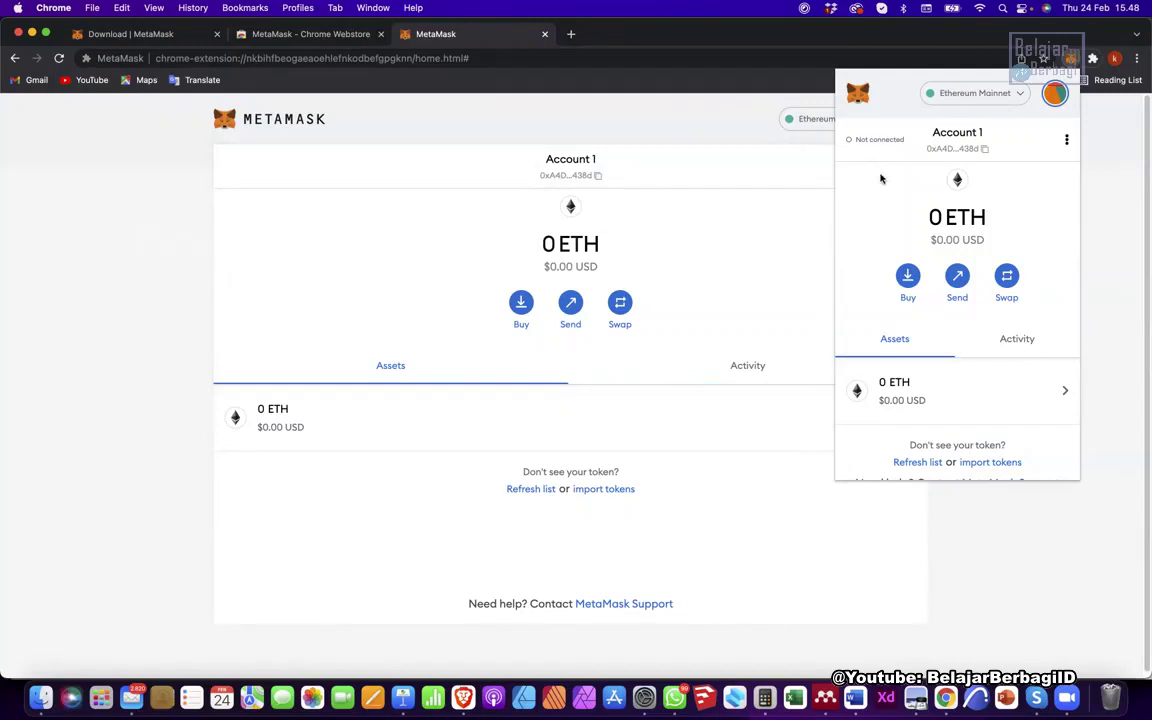
click(1047, 390)
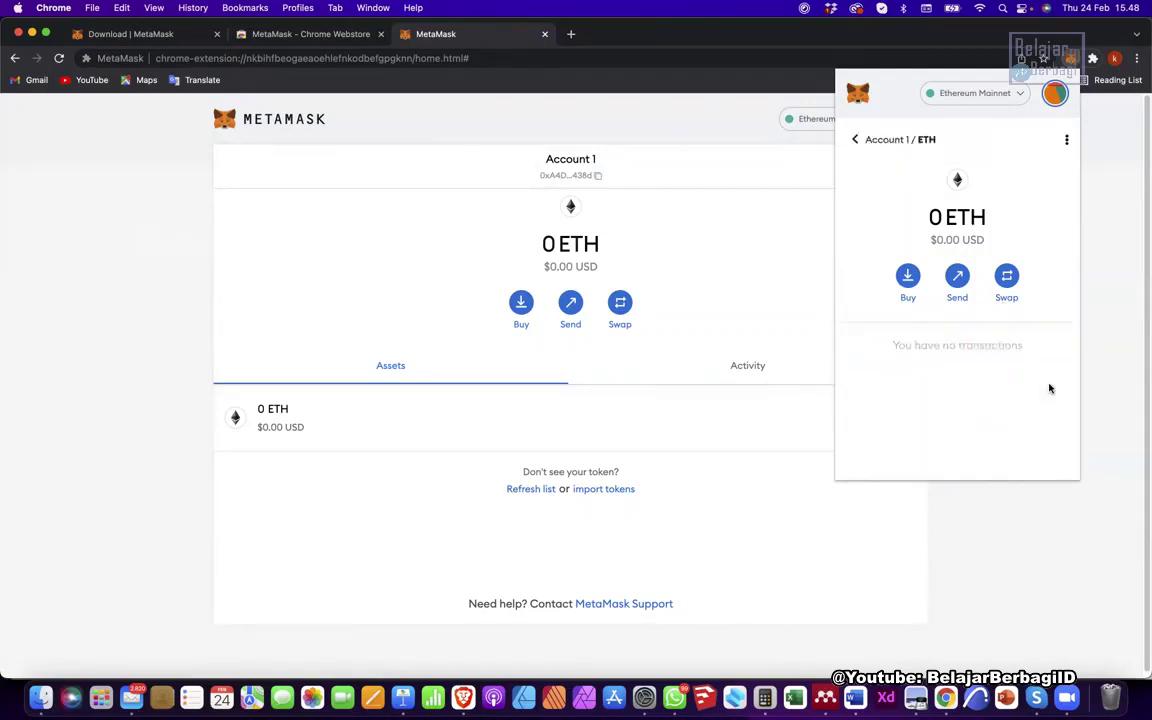
click(855, 139)
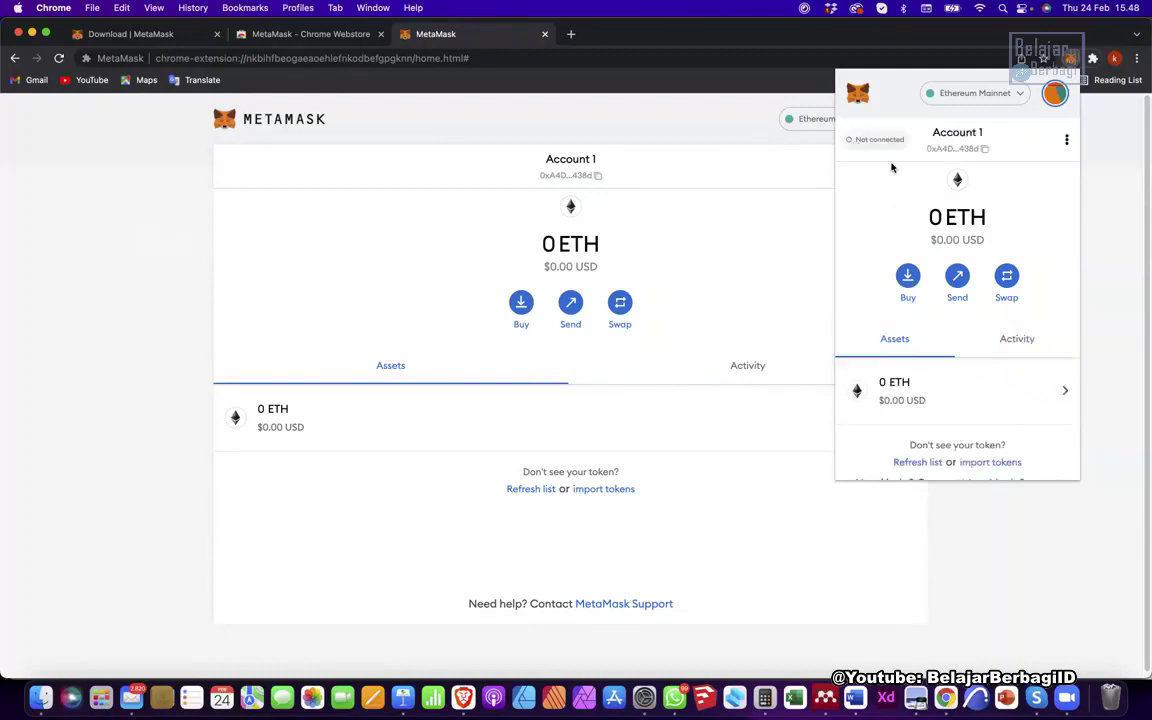
scroll(906, 405, down, 1)
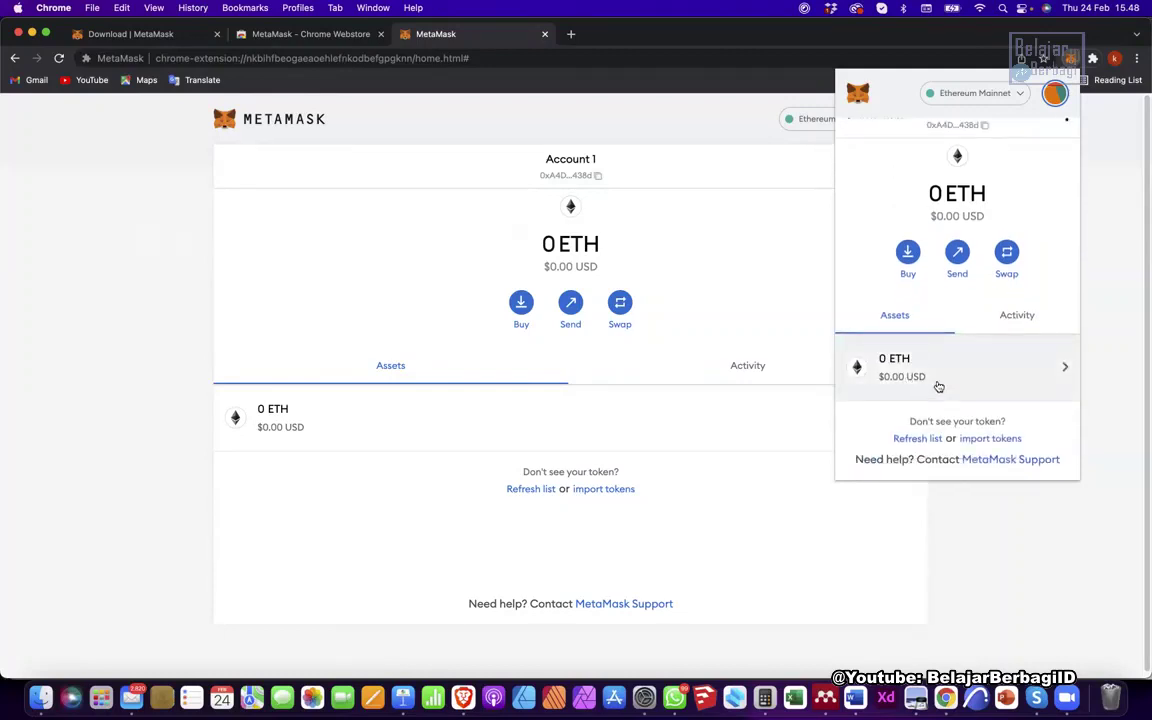
scroll(1000, 180, up, 1)
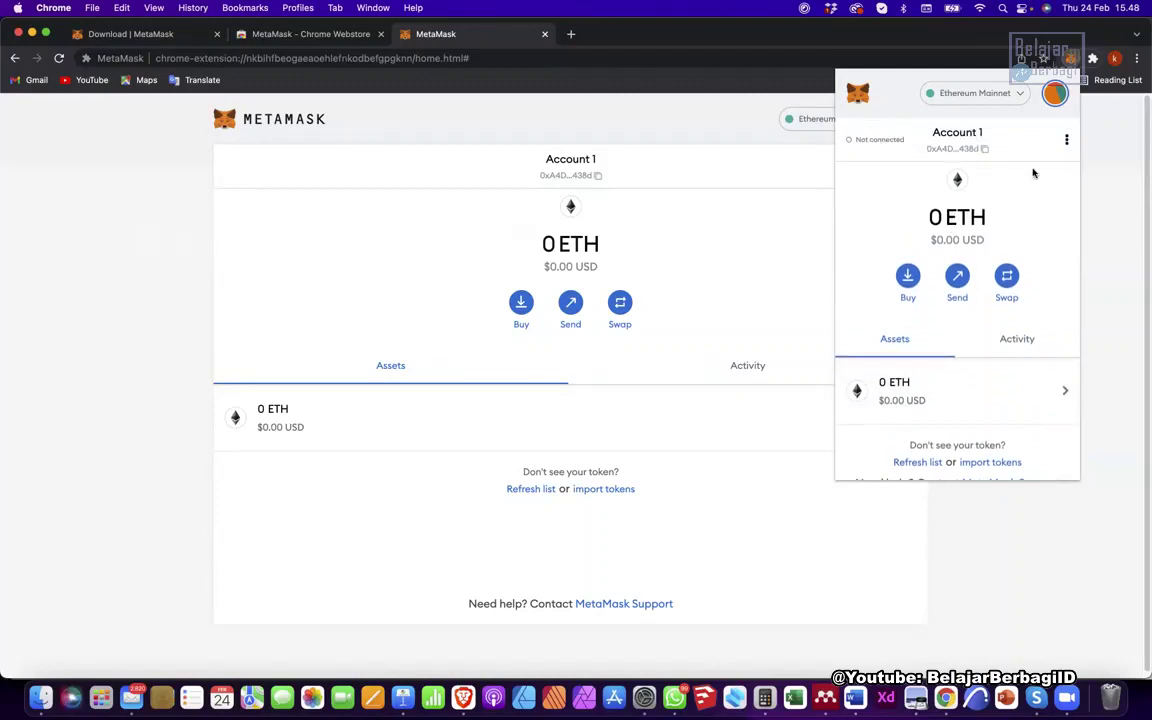
In the popup, set up a swap from ETH with MATIC as the token to receive.
click(1007, 278)
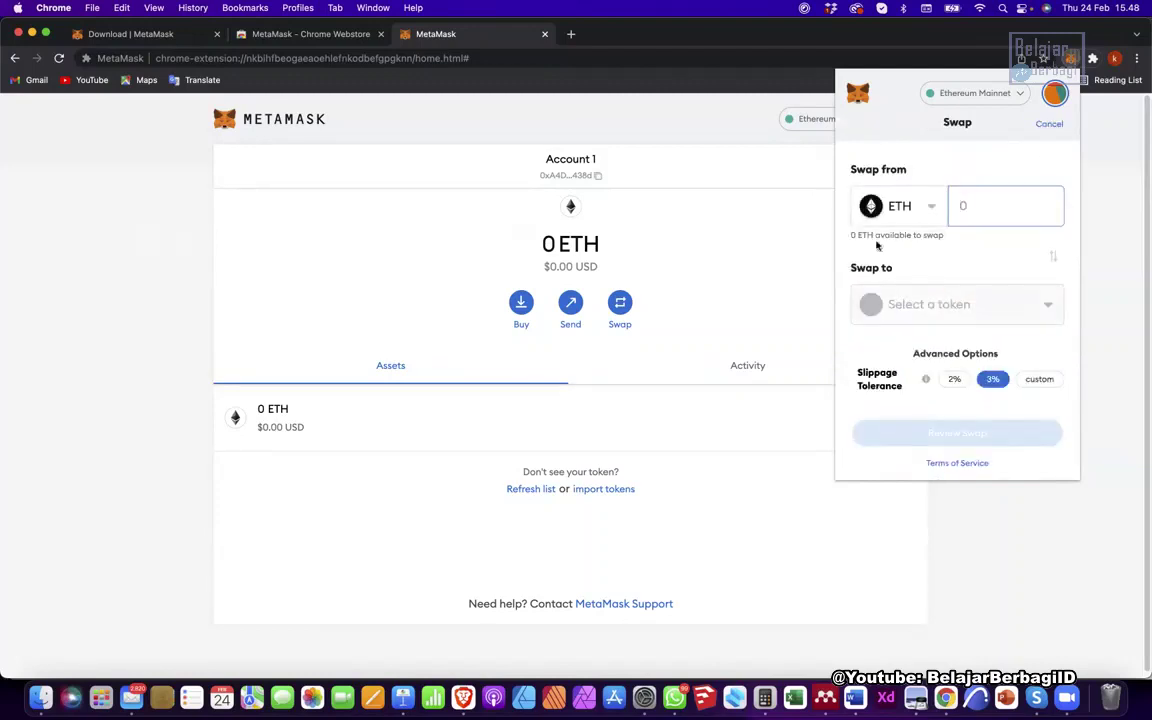
click(896, 207)
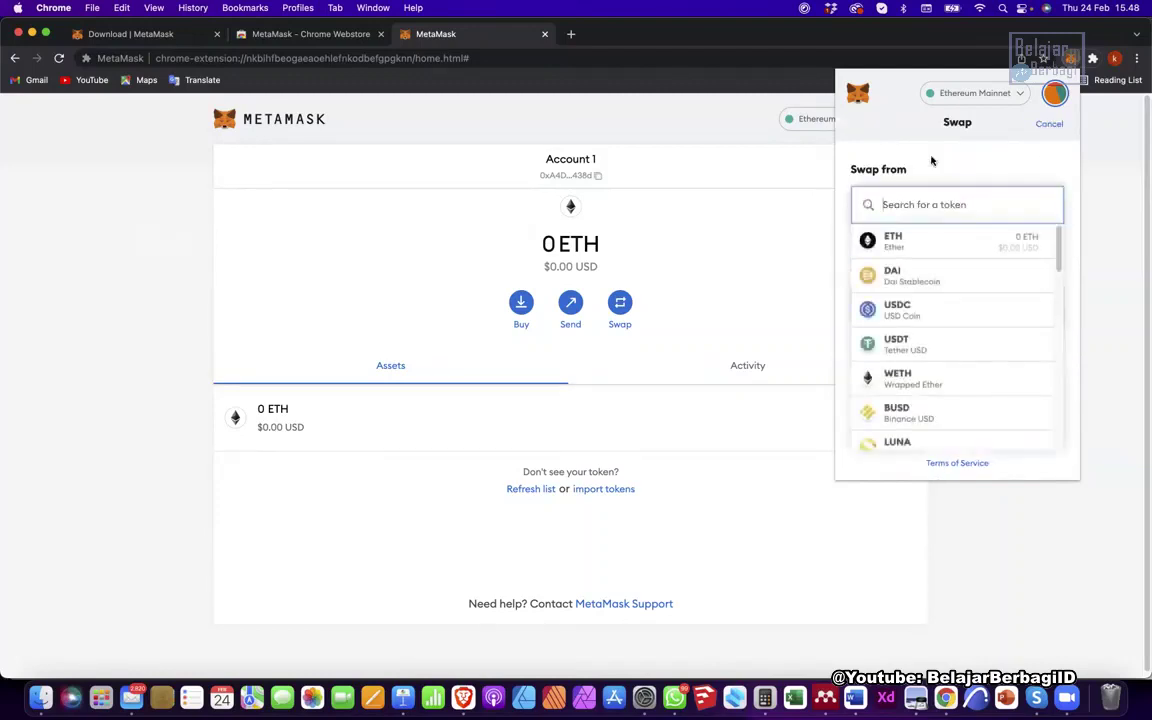
click(893, 241)
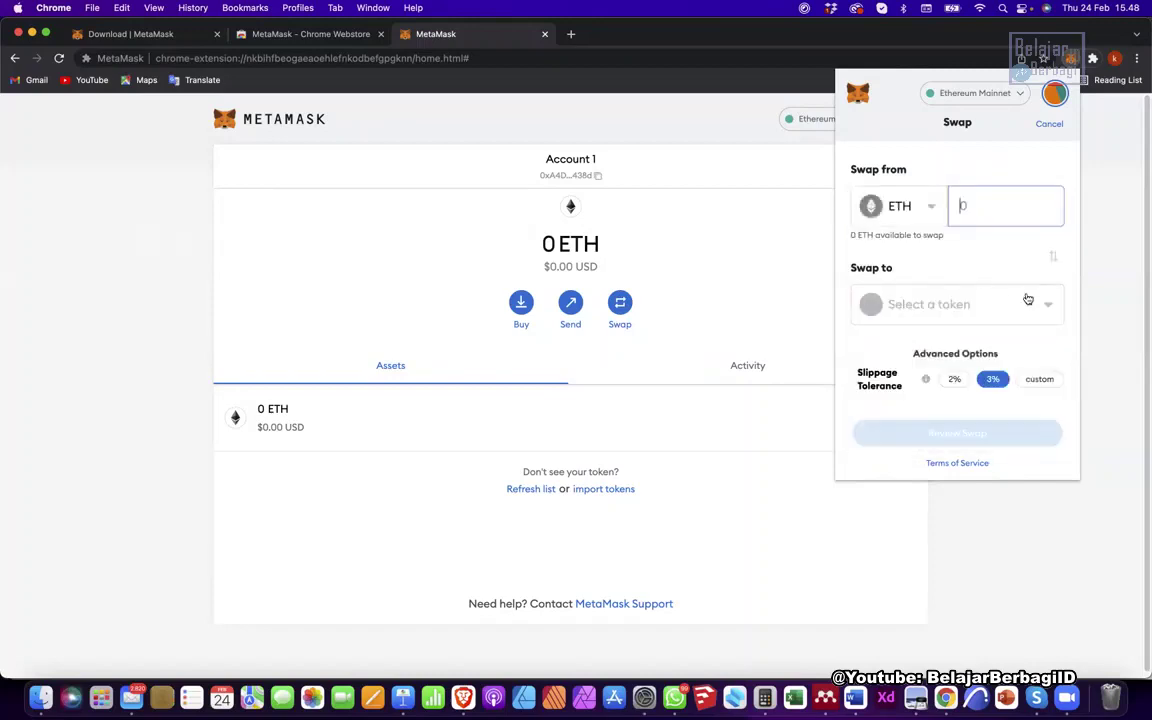
click(940, 301)
scroll(948, 373, down, 3)
scroll(925, 386, down, 2)
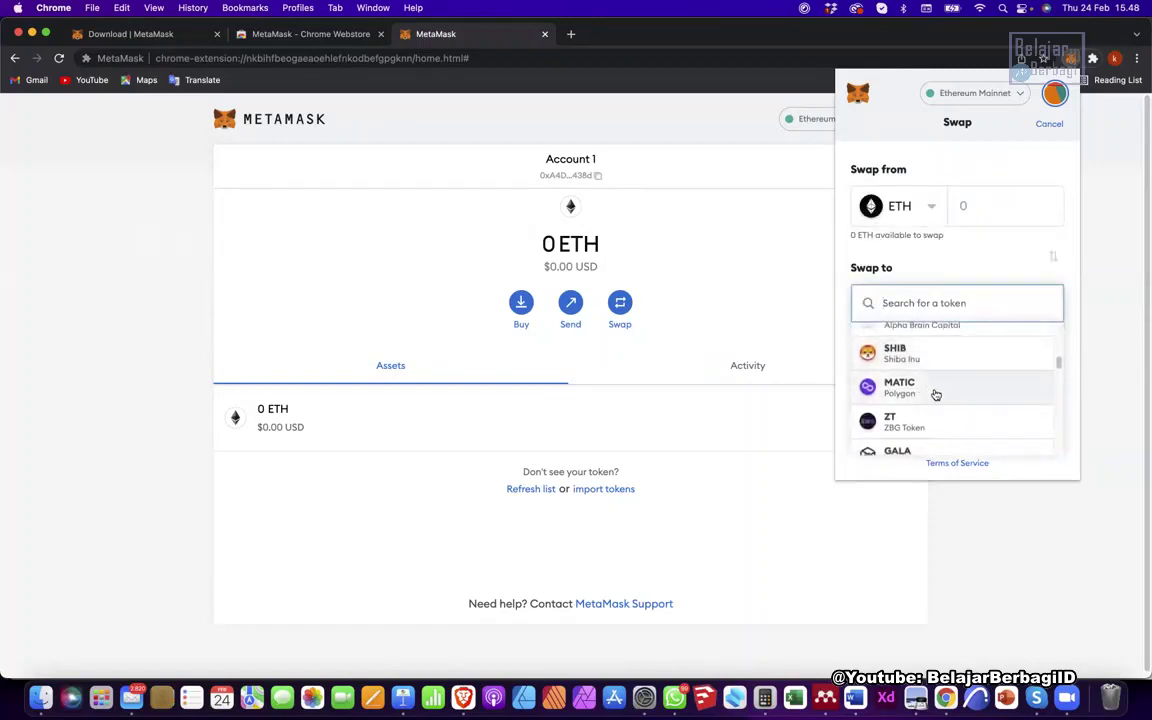
click(932, 390)
Select the ETH amount field, browse the receivable token list again, then close the popup.
click(985, 195)
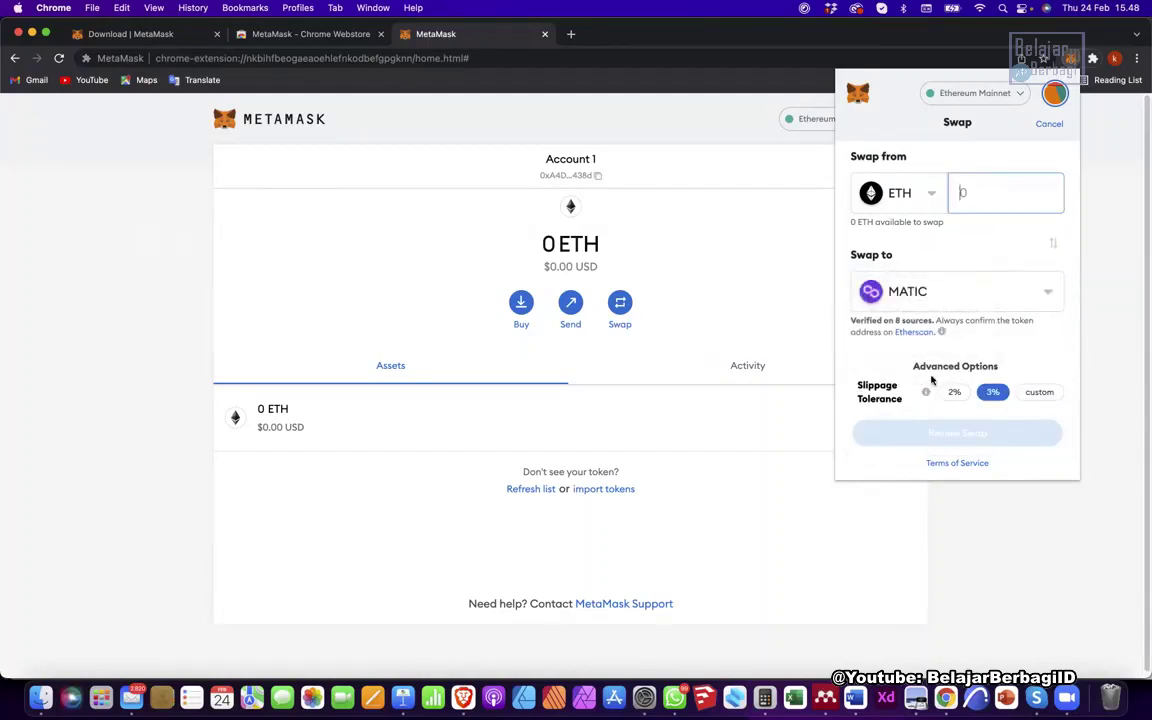
click(992, 290)
scroll(965, 395, down, 5)
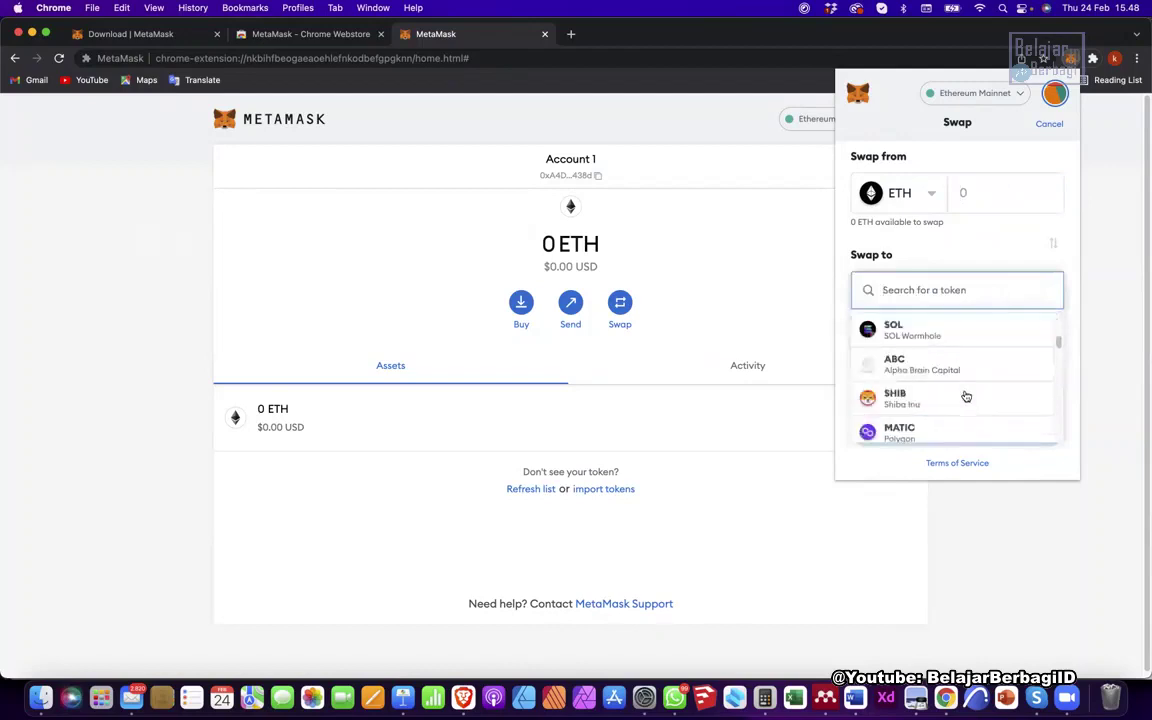
scroll(966, 396, down, 3)
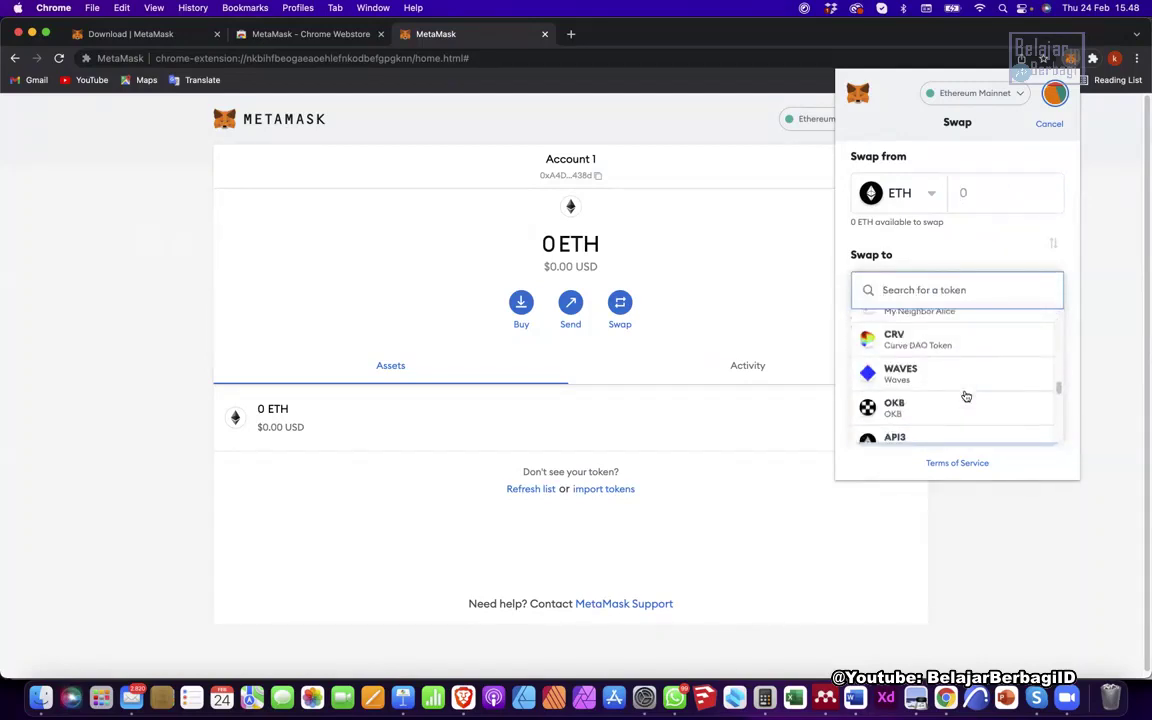
scroll(968, 396, down, 1)
scroll(970, 396, down, 2)
scroll(969, 396, up, 5)
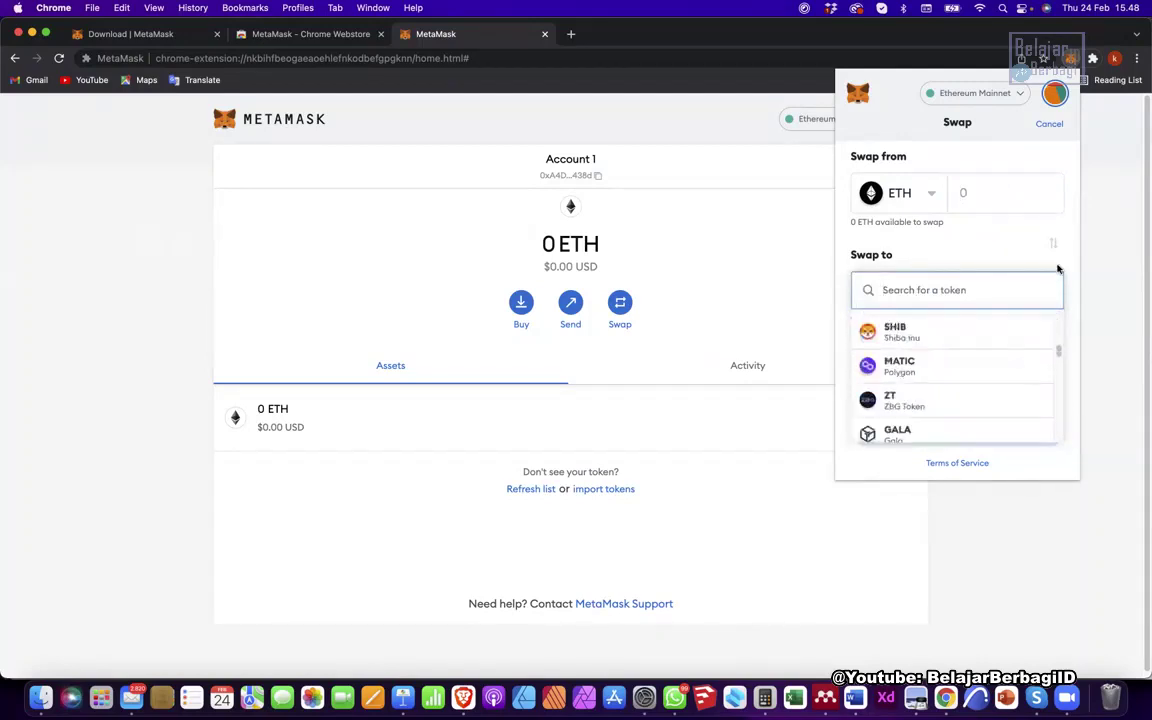
click(1093, 243)
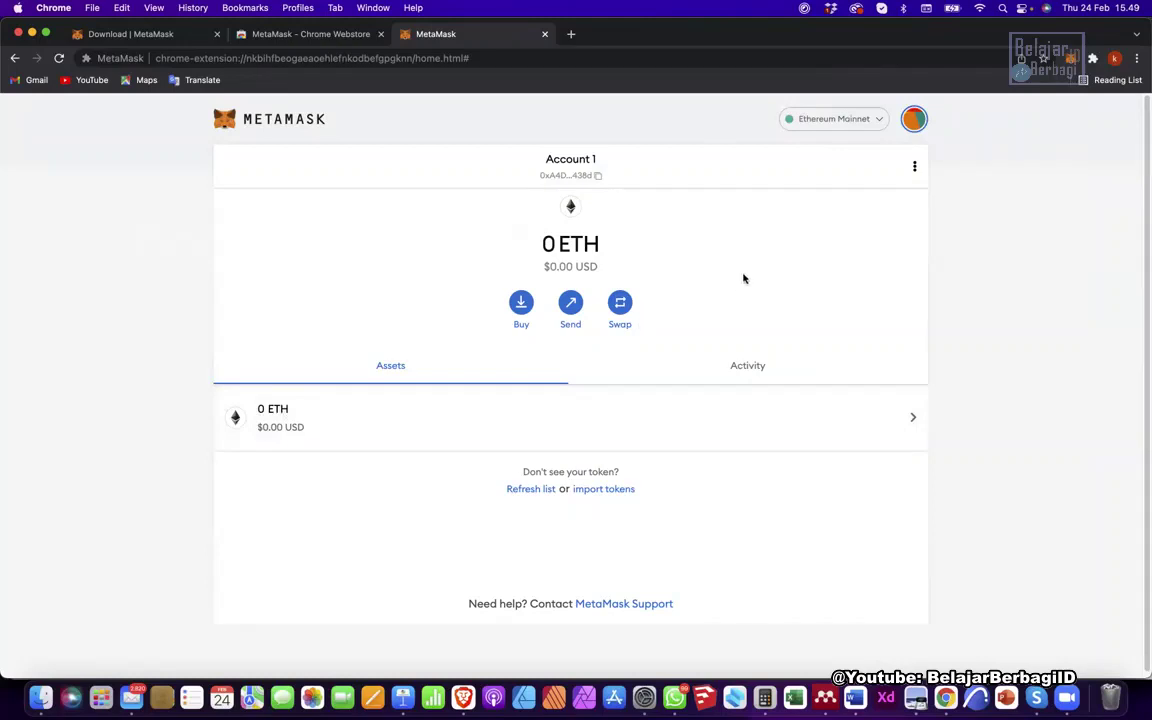
click(751, 364)
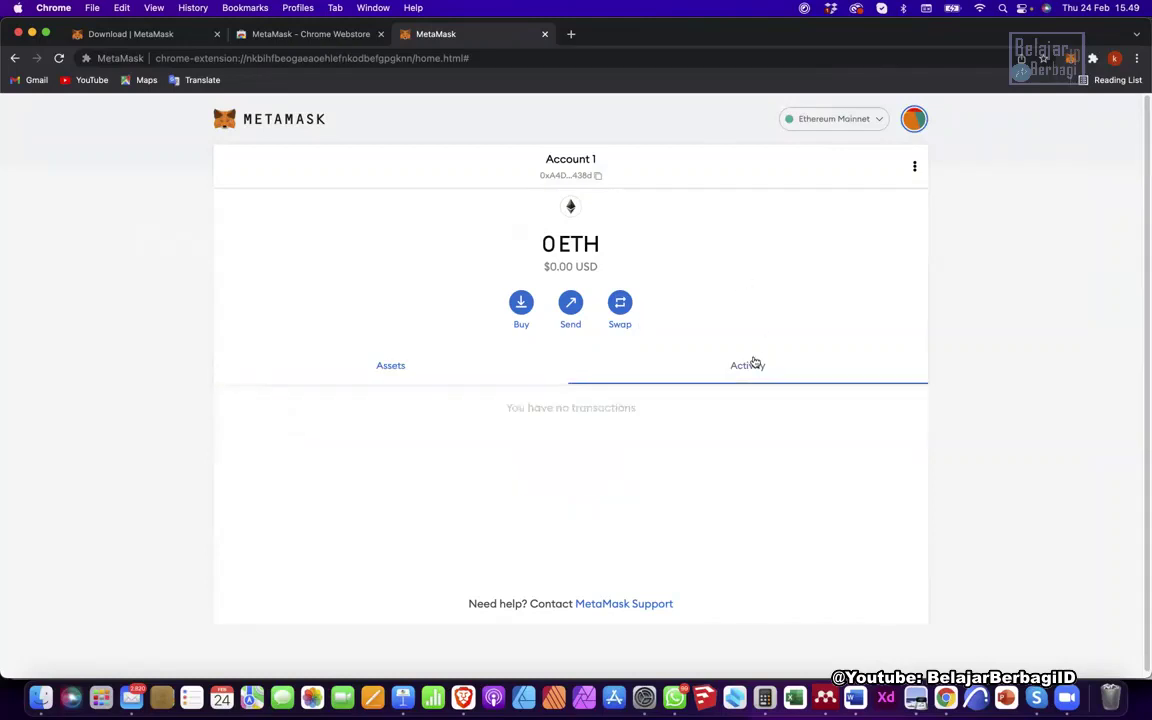
click(424, 360)
click(569, 301)
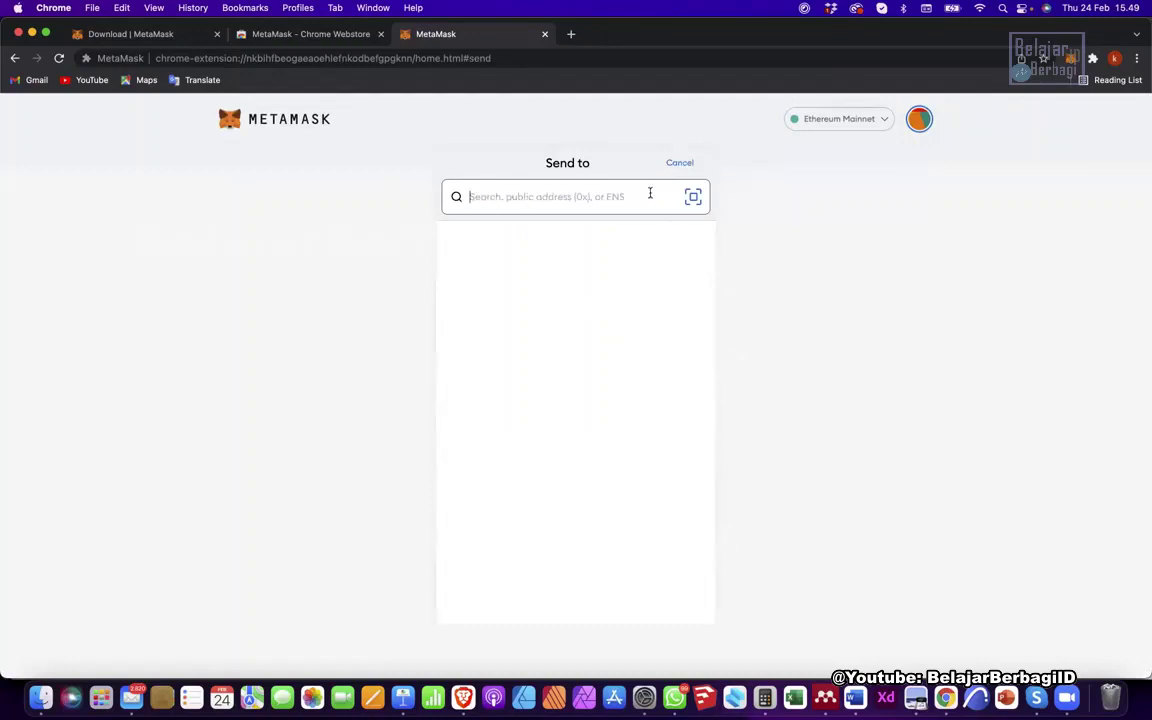
click(680, 163)
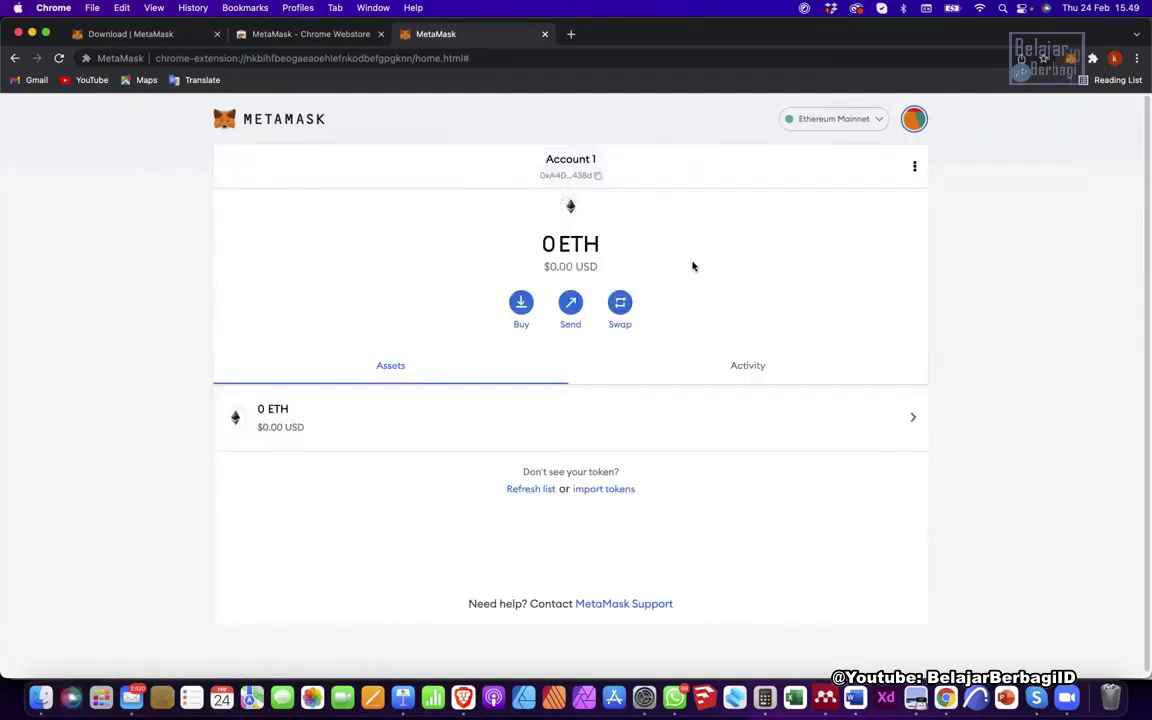